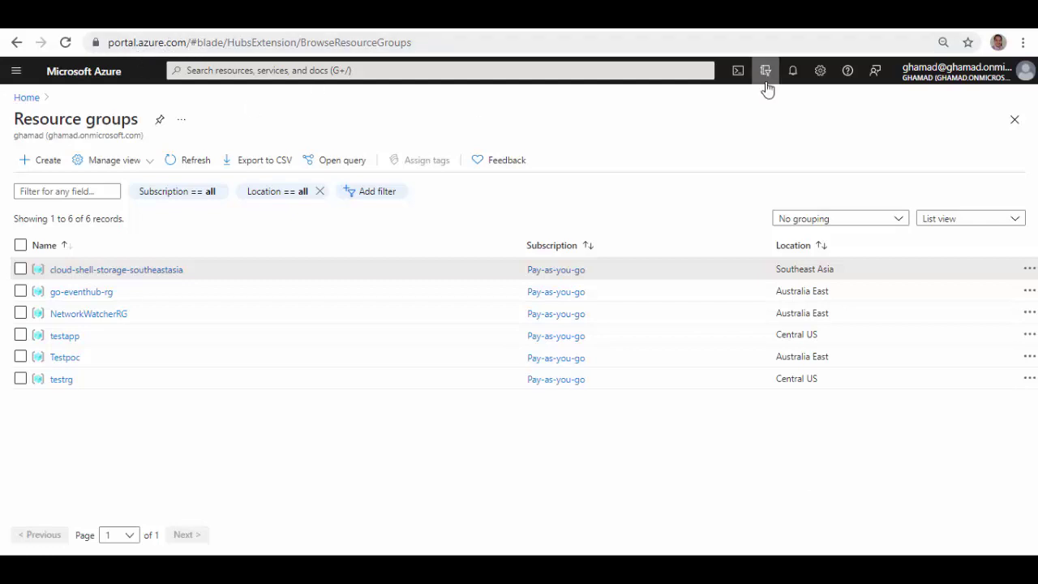
In an enlarged Cloud Shell, run the Notepad command az ad sp create-for-rbac --name "sp_for_creating_storageAccount" --role contributor.
{"action": "left_click", "coordinate": [738, 77]}
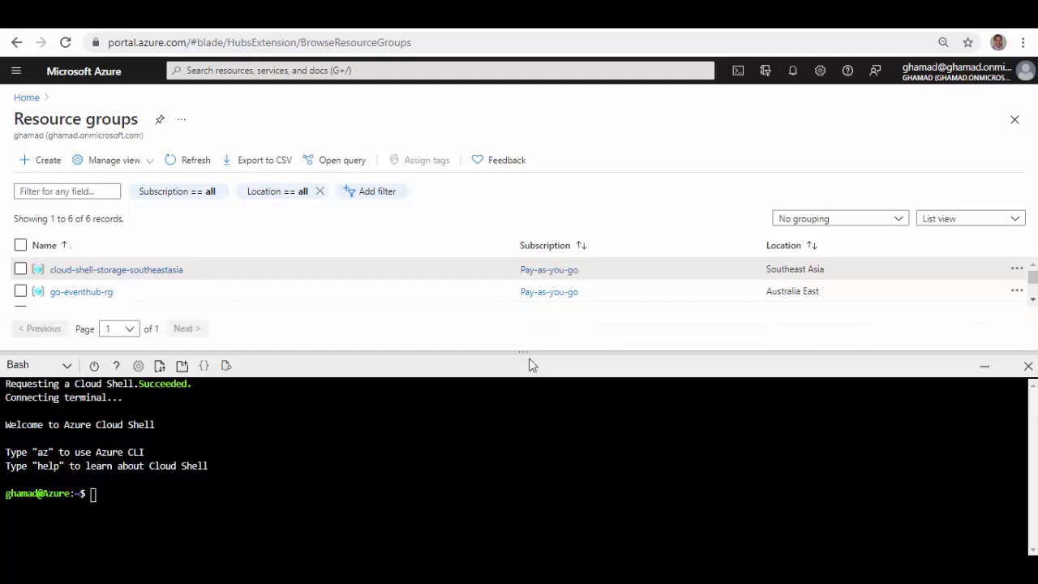
{"action": "left_click_drag", "start_coordinate": [524, 355], "coordinate": [525, 231]}
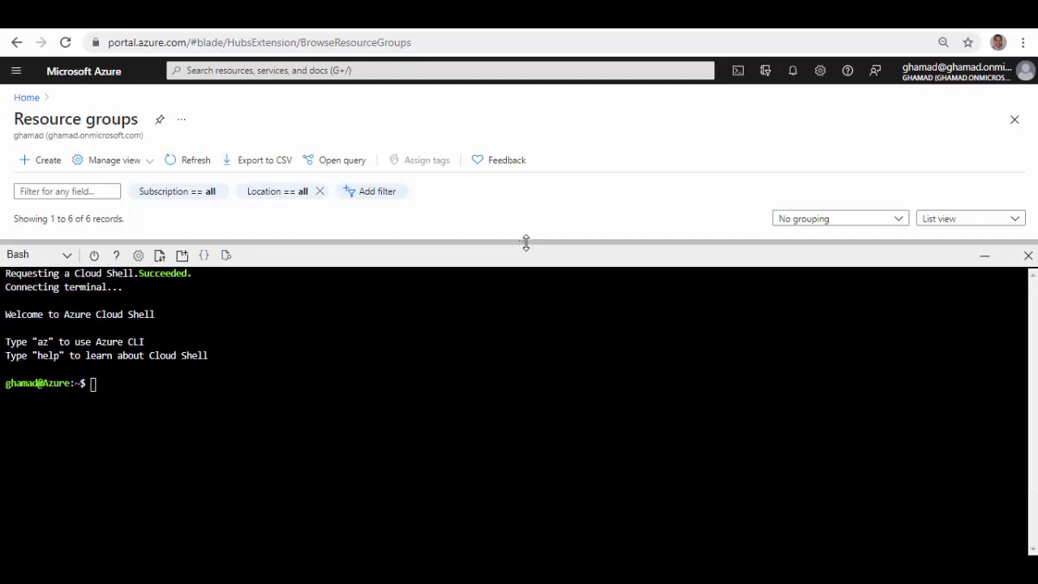
{"action": "key", "text": "alt+Tab"}
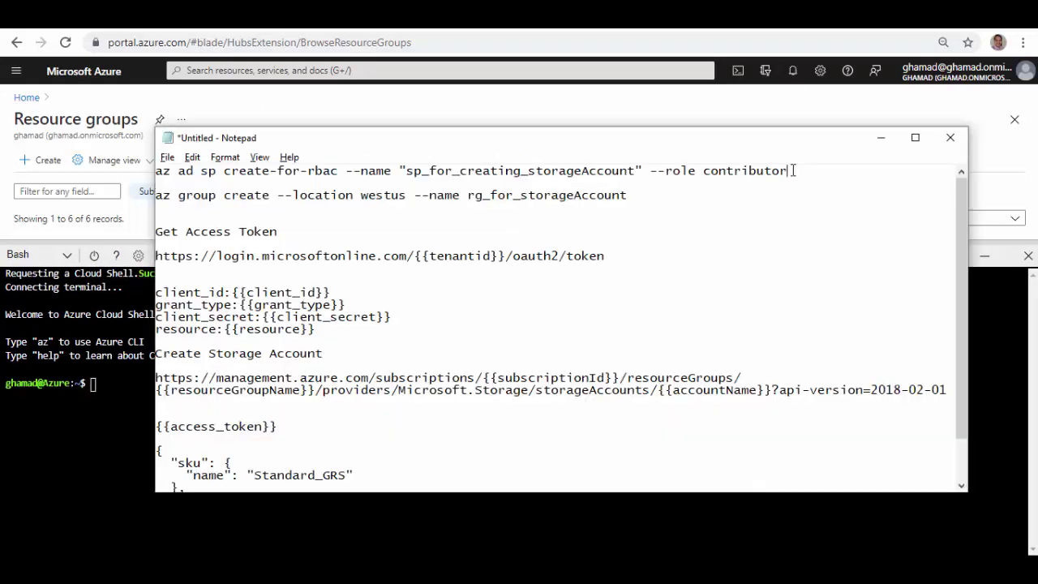
{"action": "left_click_drag", "start_coordinate": [156, 195], "coordinate": [151, 171]}
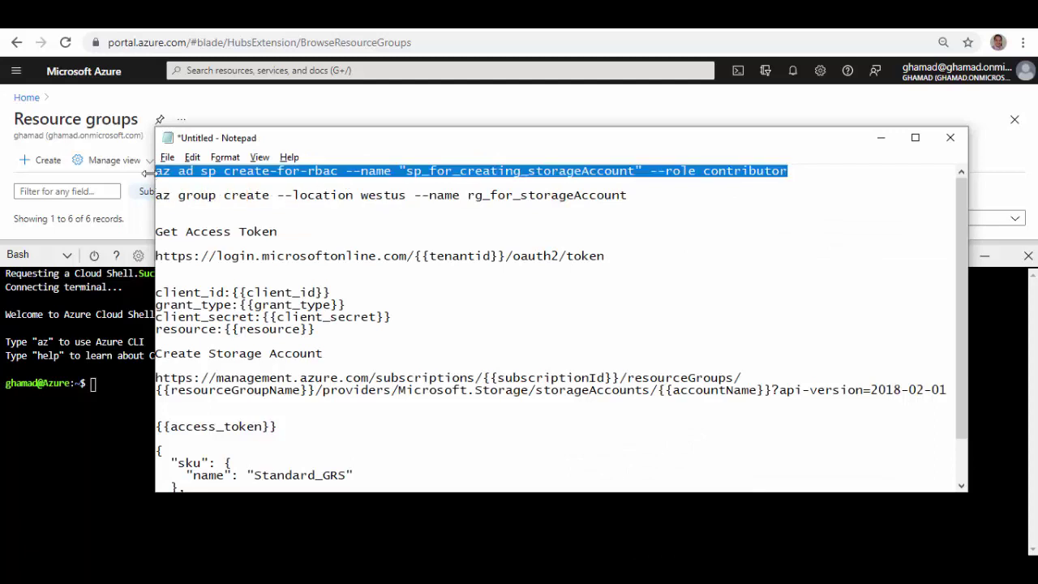
{"action": "key", "text": "ctrl+c"}
{"action": "key", "text": "alt+Tab"}
{"action": "right_click", "coordinate": [103, 382]}
{"action": "left_click", "coordinate": [148, 267]}
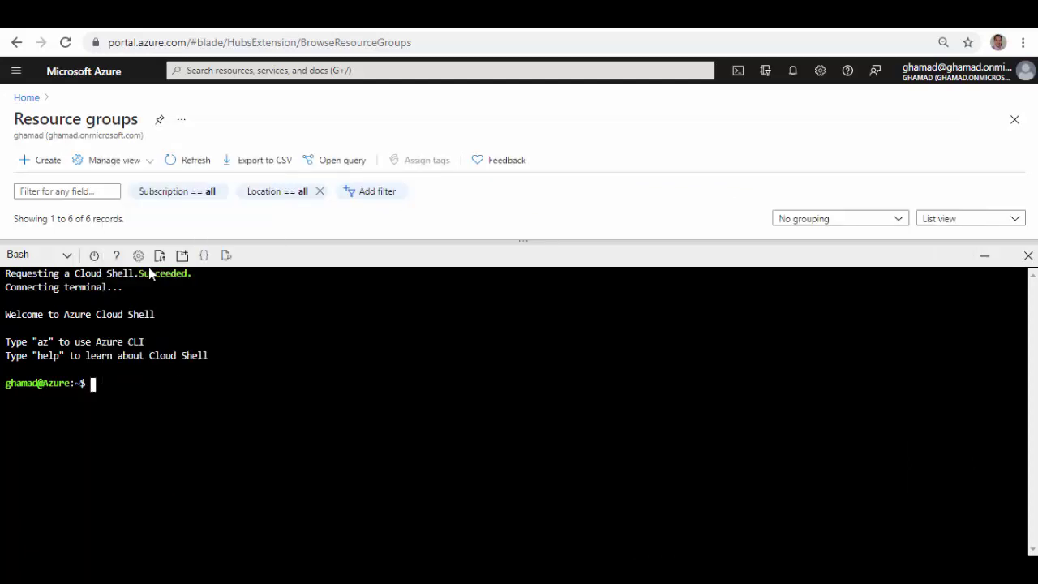
{"action": "key", "text": "Return"}
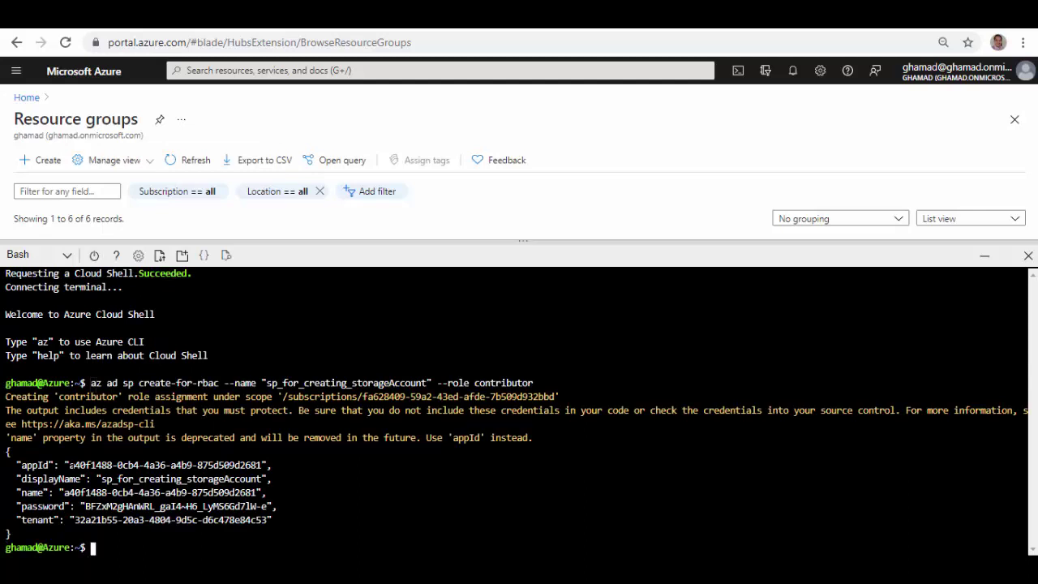
Examine the appId, password and tenant values in the service principal output.
{"action": "left_click_drag", "start_coordinate": [68, 465], "coordinate": [261, 465]}
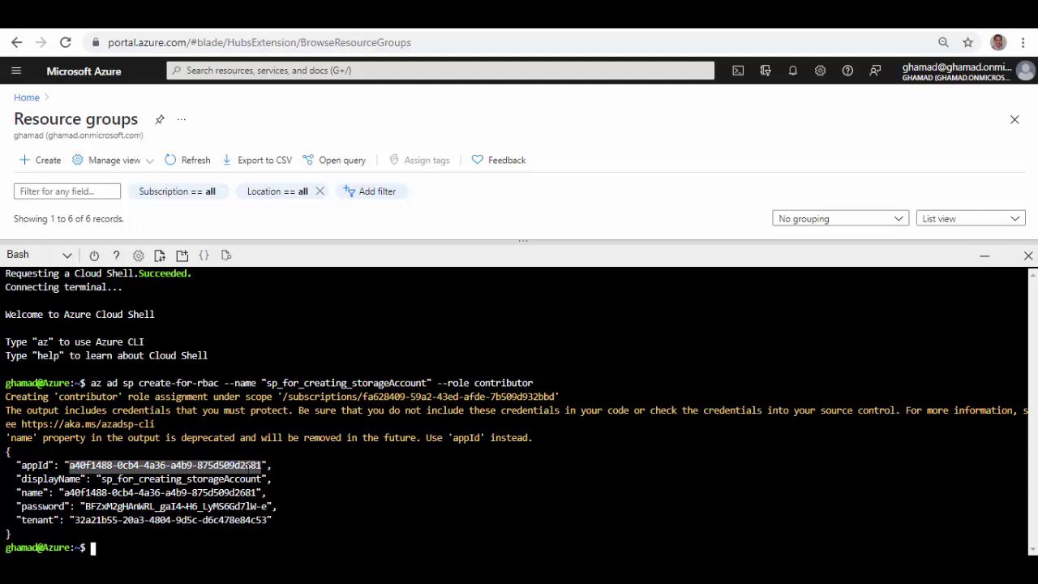
{"action": "left_click_drag", "start_coordinate": [85, 506], "coordinate": [266, 506]}
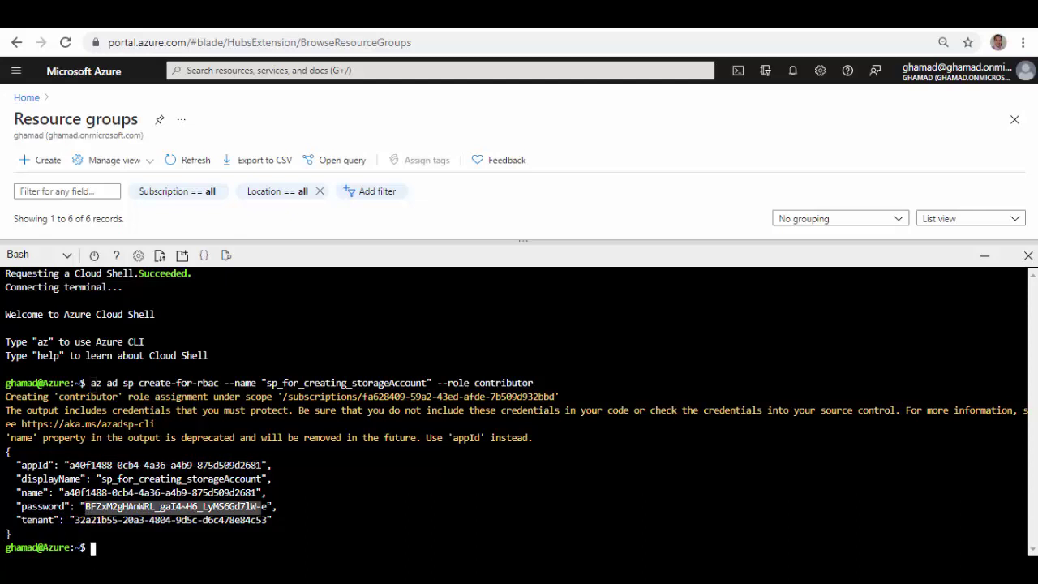
{"action": "left_click_drag", "start_coordinate": [75, 520], "coordinate": [268, 519]}
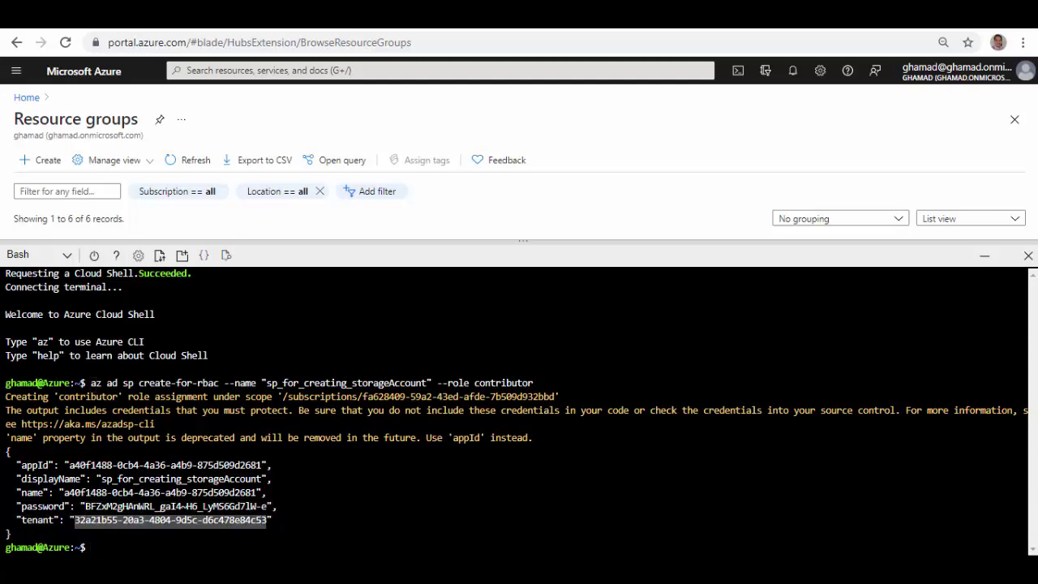
Run the Notepad command az group create --location westus --name rg_for_storageAccount in Cloud Shell and copy the resource group's name from the output.
{"action": "key", "text": "alt+Tab"}
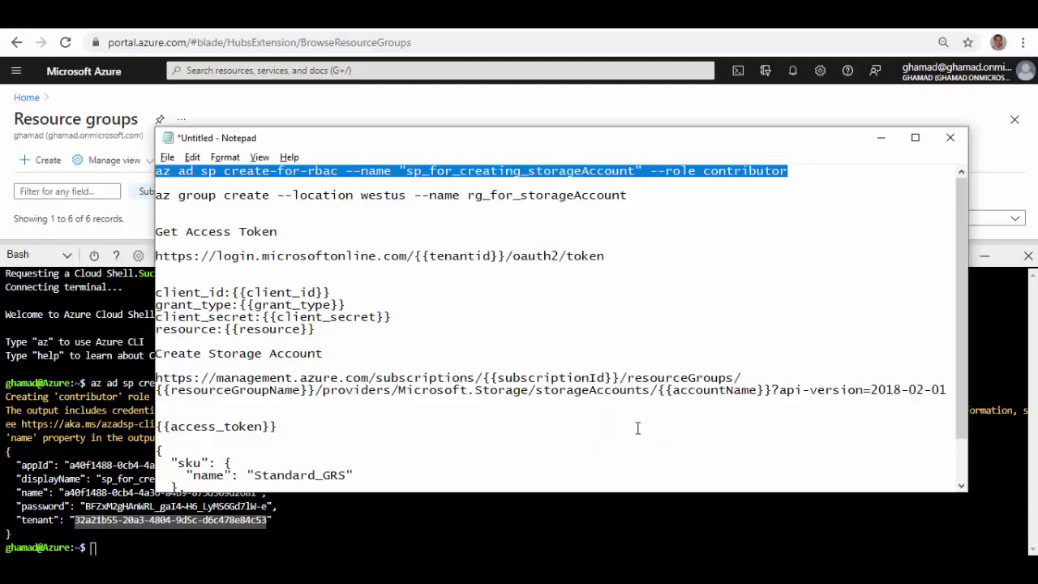
{"action": "left_click_drag", "start_coordinate": [631, 195], "coordinate": [156, 195]}
{"action": "key", "text": "ctrl+c"}
{"action": "key", "text": "alt+Tab"}
{"action": "key", "text": "ctrl+v"}
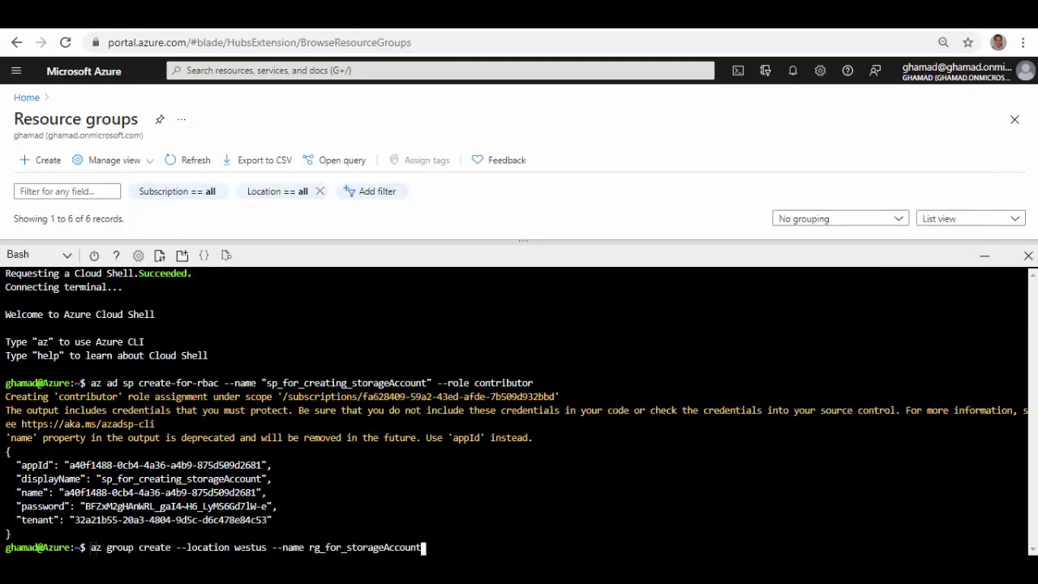
{"action": "left_click_drag", "start_coordinate": [234, 547], "coordinate": [1022, 548]}
{"action": "key", "text": "ctrl+c"}
{"action": "key", "text": "Return"}
{"action": "left_click_drag", "start_coordinate": [65, 452], "coordinate": [176, 452]}
{"action": "key", "text": "ctrl+c"}
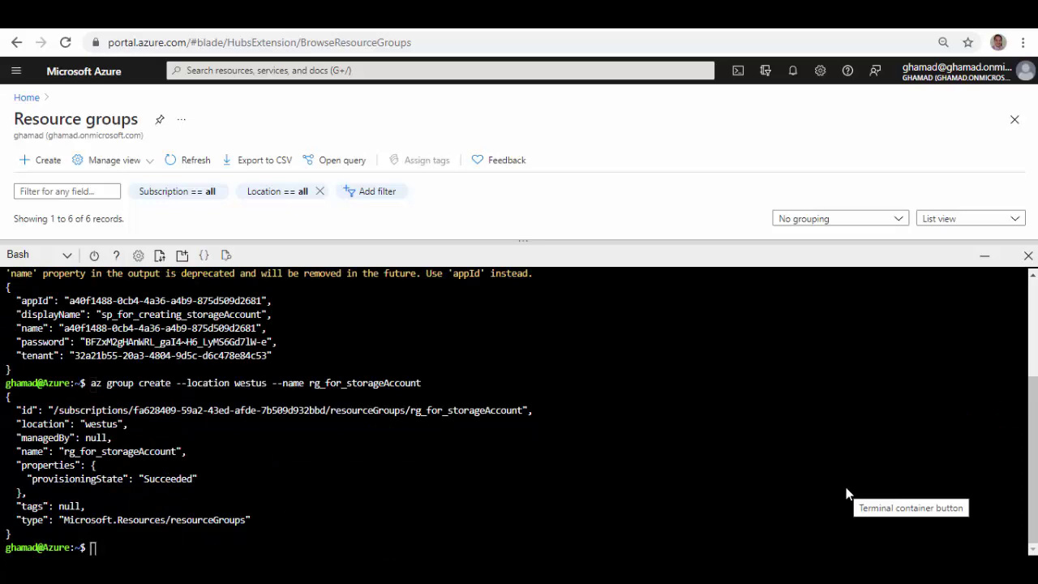
Switch to Postman and import the Azure Storage Account collection JSON file from Downloads into the Azure workspace.
{"action": "key", "text": "alt+Tab"}
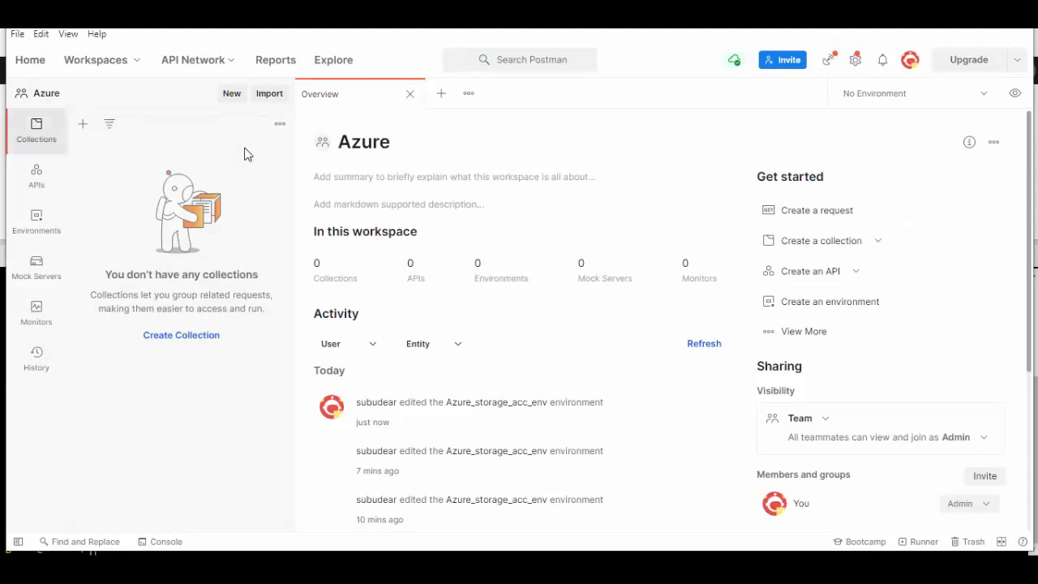
{"action": "left_click", "coordinate": [271, 96]}
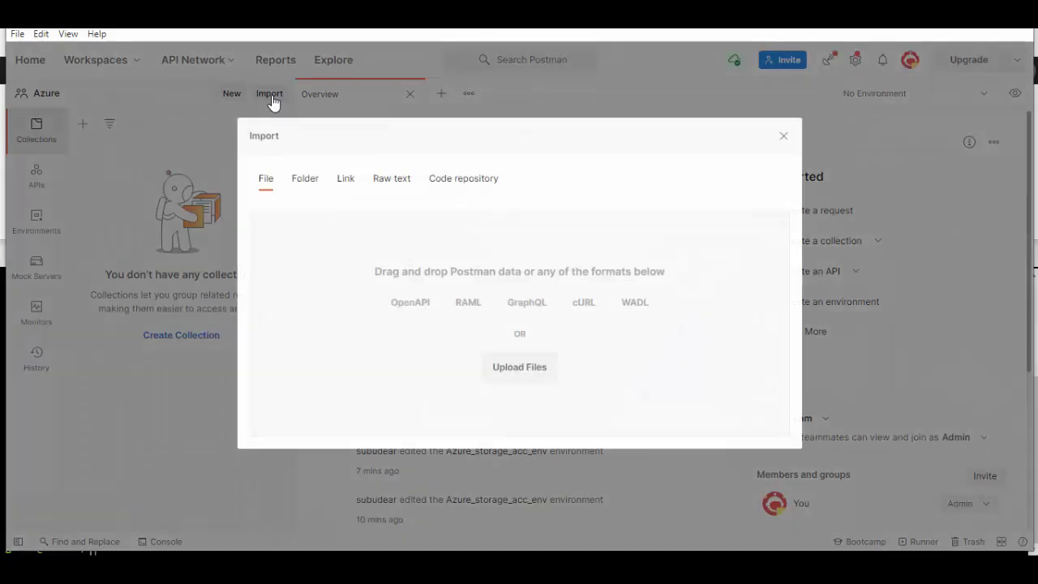
{"action": "left_click", "coordinate": [519, 366]}
{"action": "double_click", "coordinate": [231, 135]}
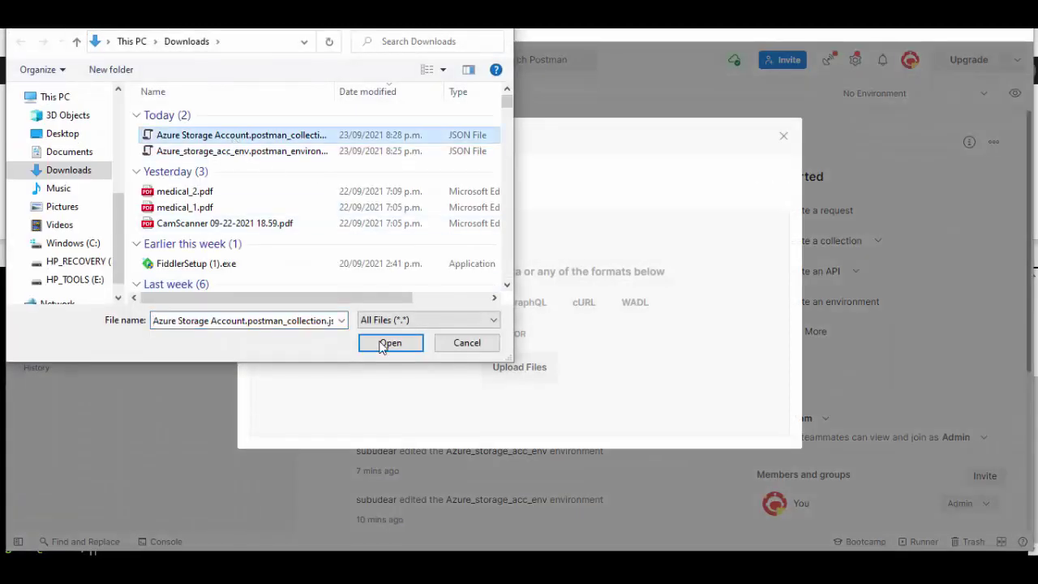
{"action": "left_click", "coordinate": [744, 415]}
Expand the Azure Storage Account collection and view its Get Access Token and Create Storage Account requests.
{"action": "left_click", "coordinate": [82, 154]}
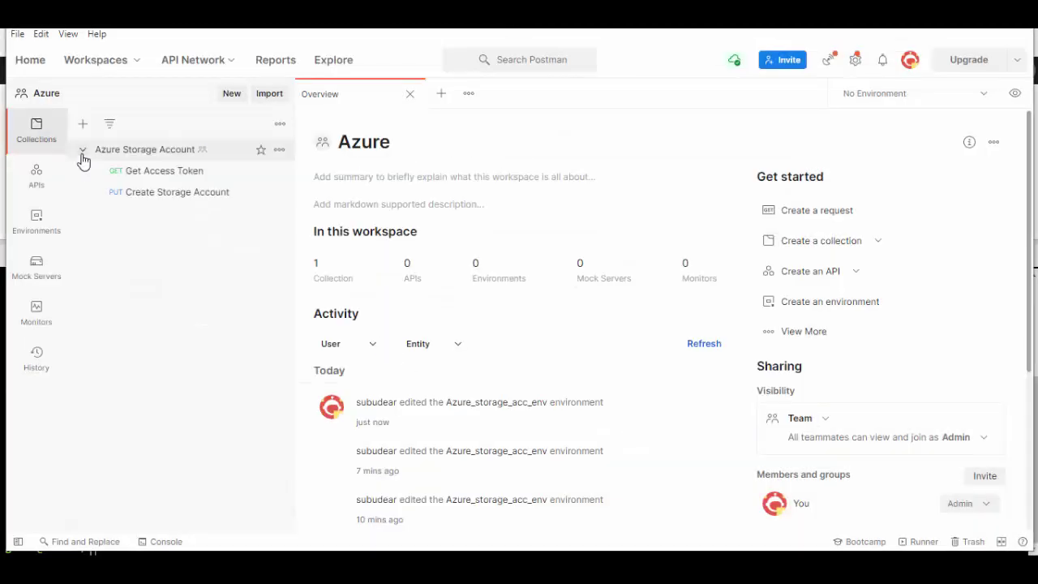
{"action": "left_click", "coordinate": [150, 180]}
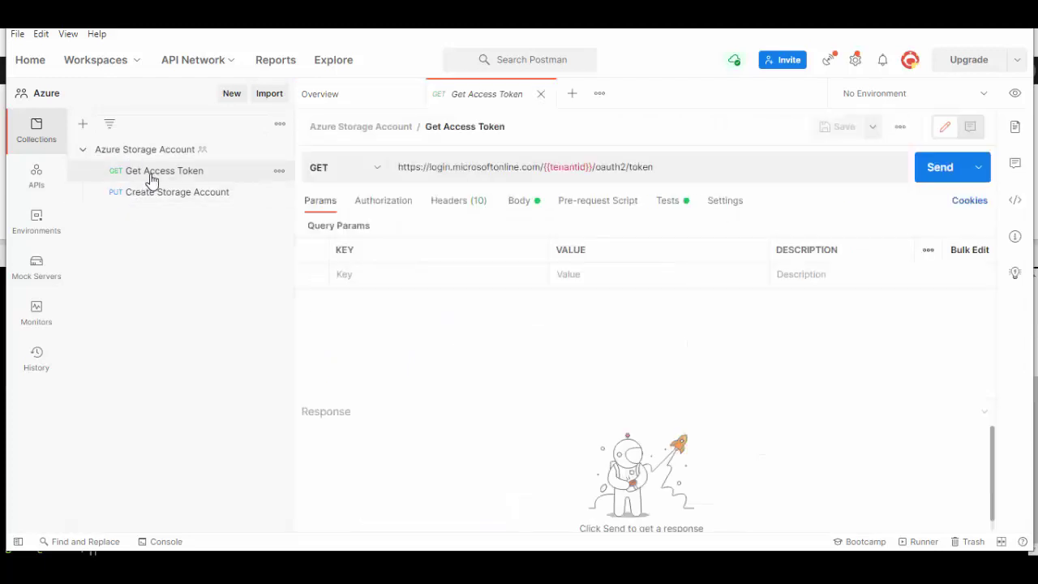
{"action": "left_click", "coordinate": [143, 202]}
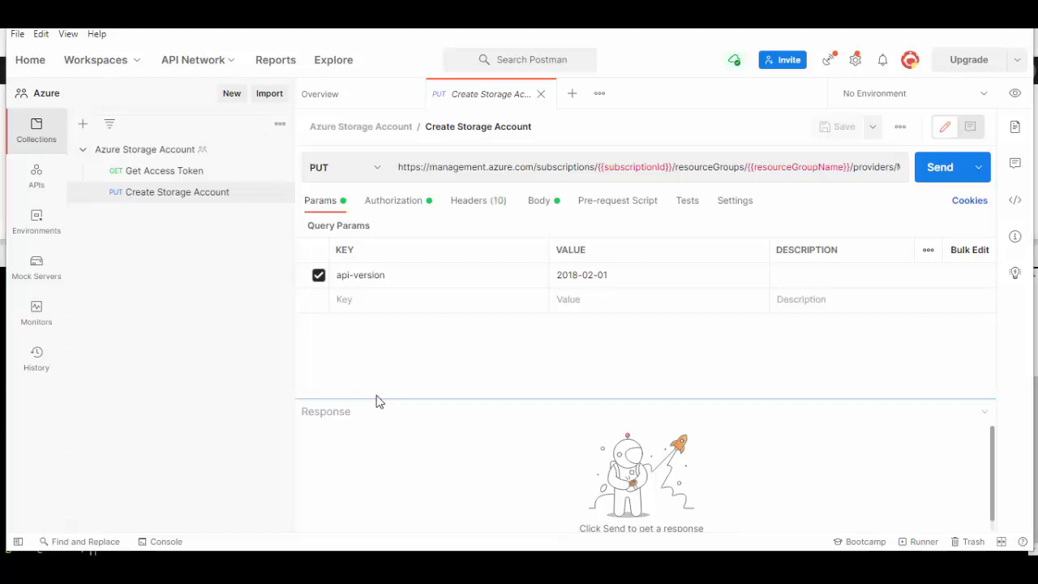
Import the Azure_storage_acc_env environment file from Downloads and open the environment's variables.
{"action": "left_click", "coordinate": [38, 224]}
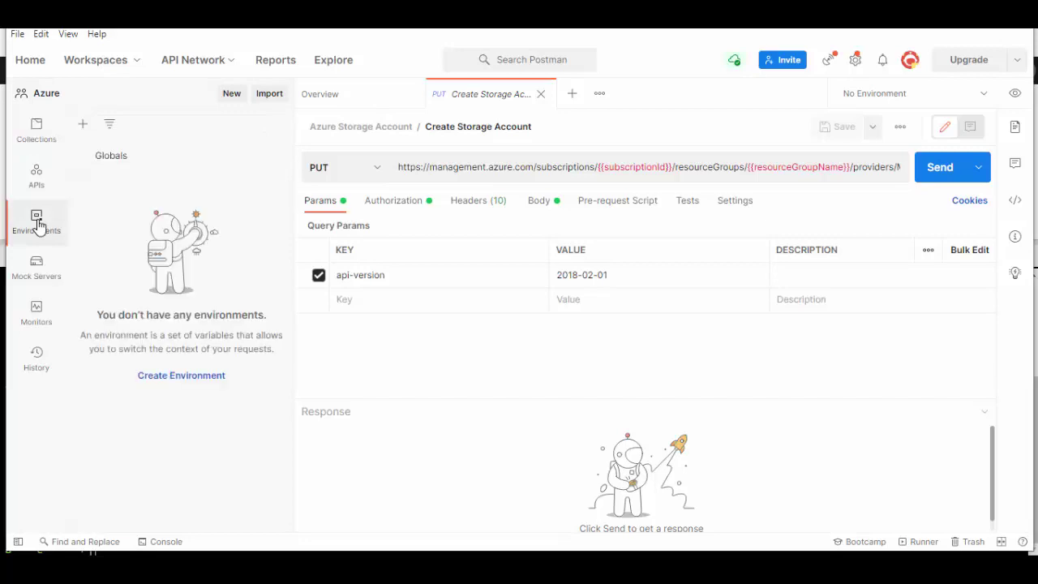
{"action": "left_click", "coordinate": [270, 94]}
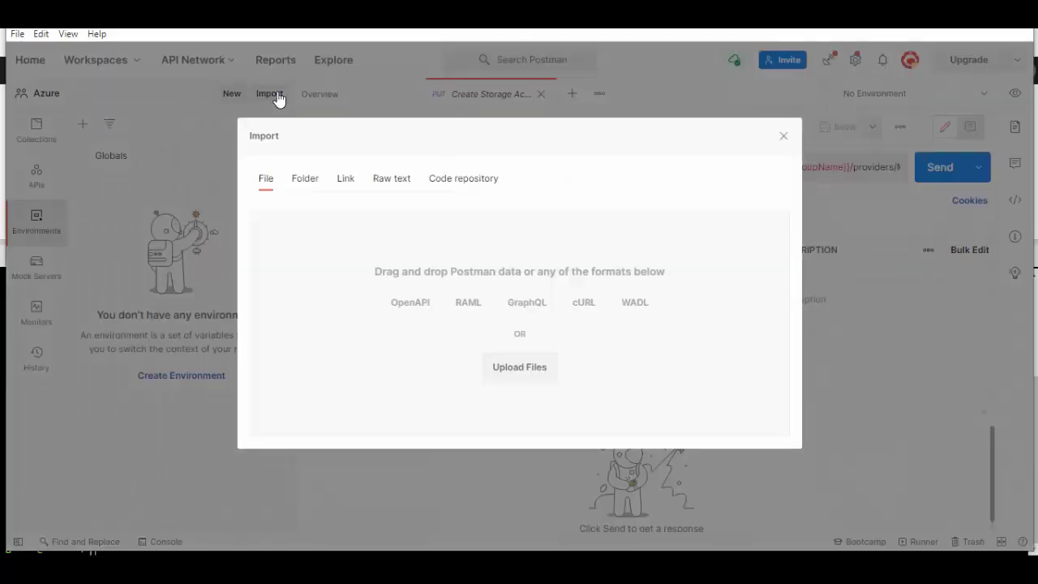
{"action": "left_click", "coordinate": [512, 369]}
{"action": "left_click", "coordinate": [241, 151]}
{"action": "left_click", "coordinate": [402, 346]}
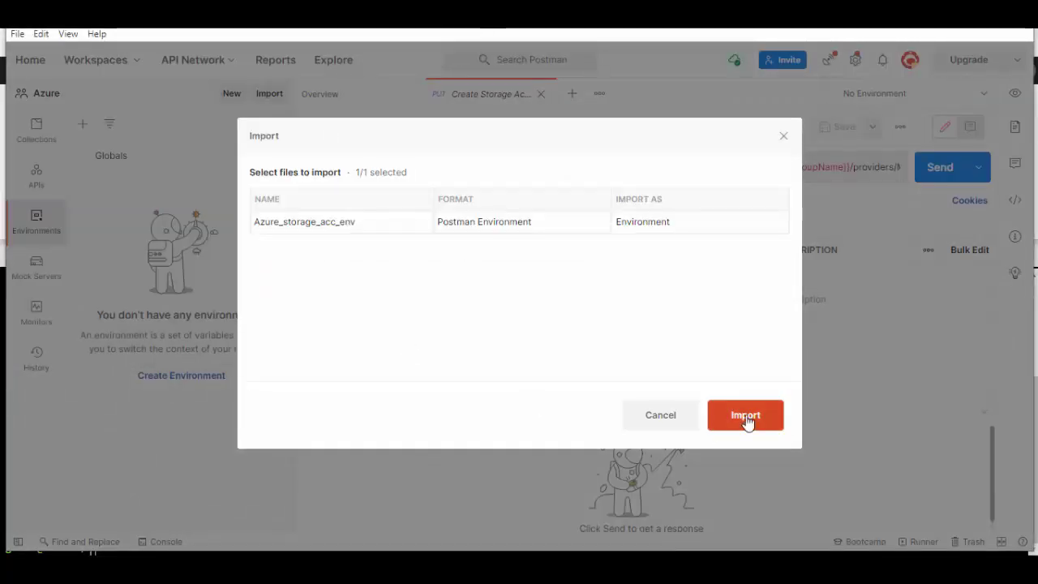
{"action": "left_click", "coordinate": [746, 422]}
{"action": "left_click", "coordinate": [136, 194]}
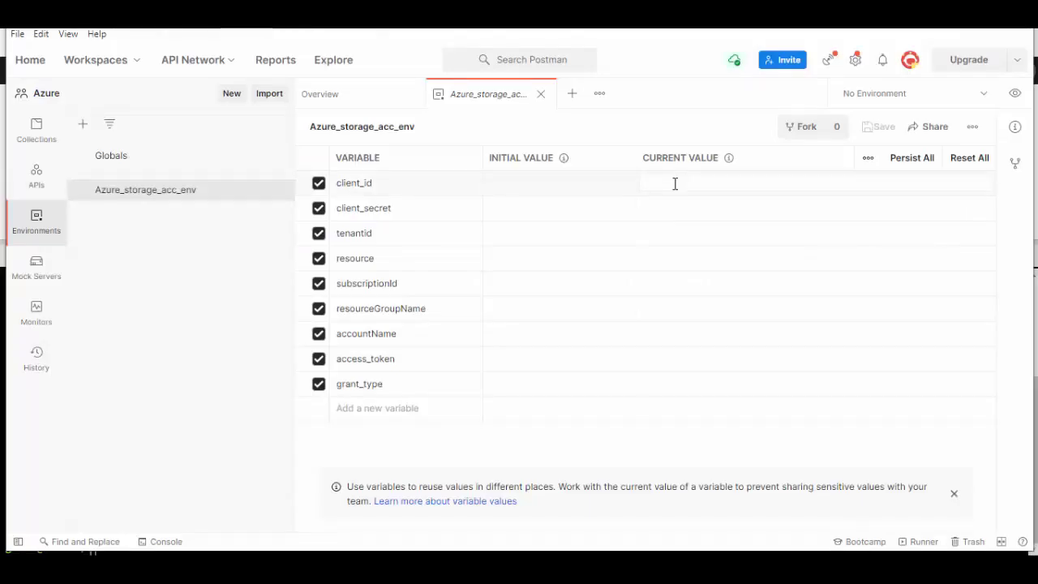
Fill the current values of client_id, client_secret and tenantid with the appId, password and tenant copied from the Cloud Shell output.
{"action": "left_click", "coordinate": [675, 183]}
{"action": "key", "text": "ctrl+v"}
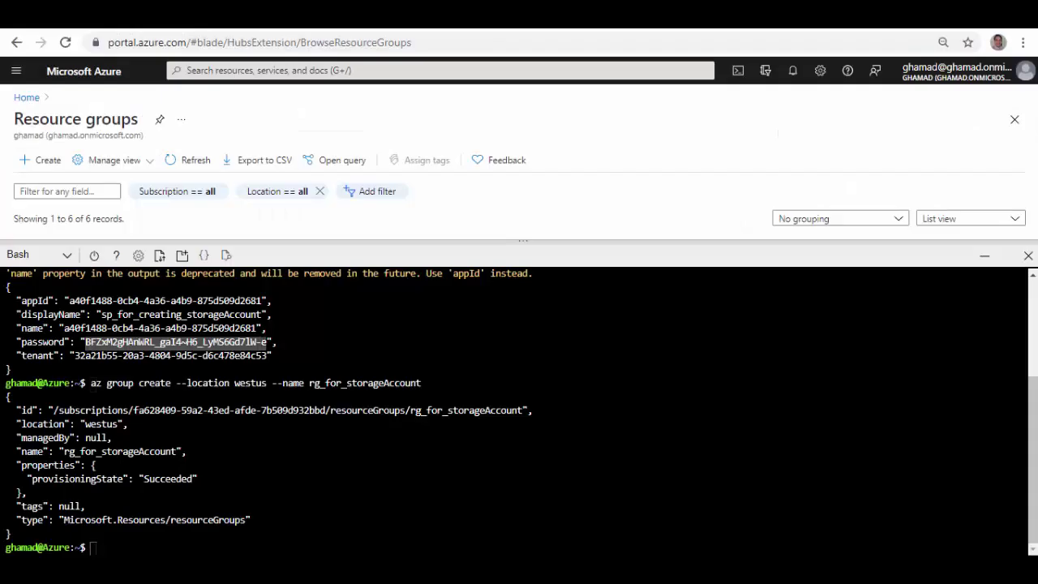
{"action": "key", "text": "ctrl+c"}
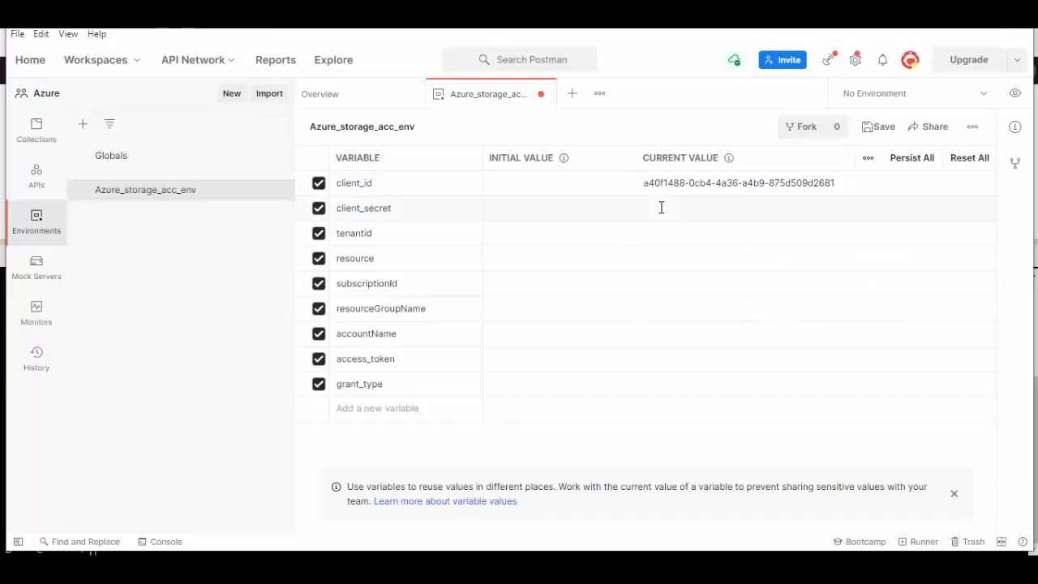
{"action": "left_click", "coordinate": [660, 208]}
{"action": "key", "text": "ctrl+v"}
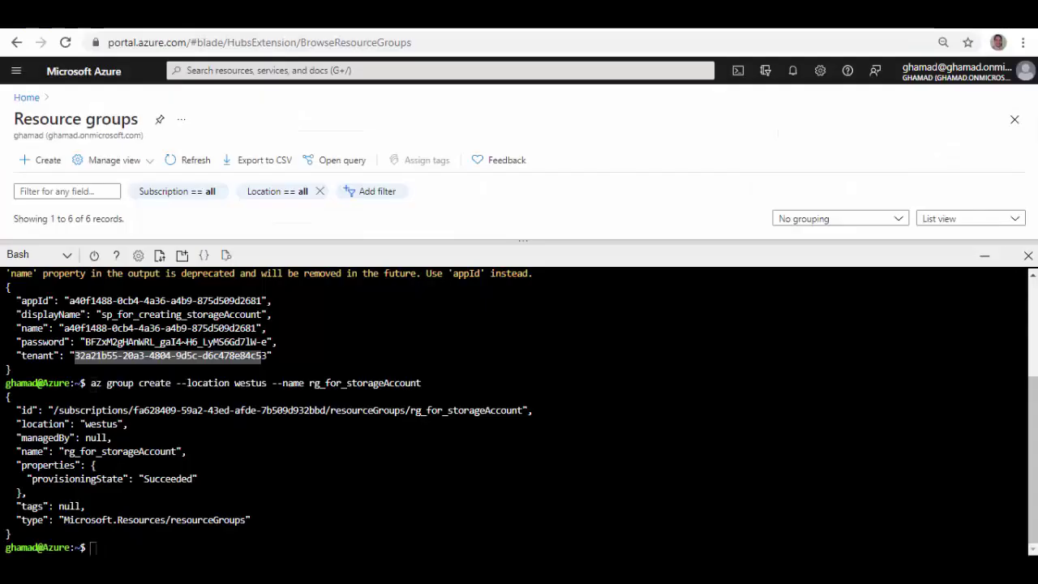
{"action": "left_click", "coordinate": [673, 232]}
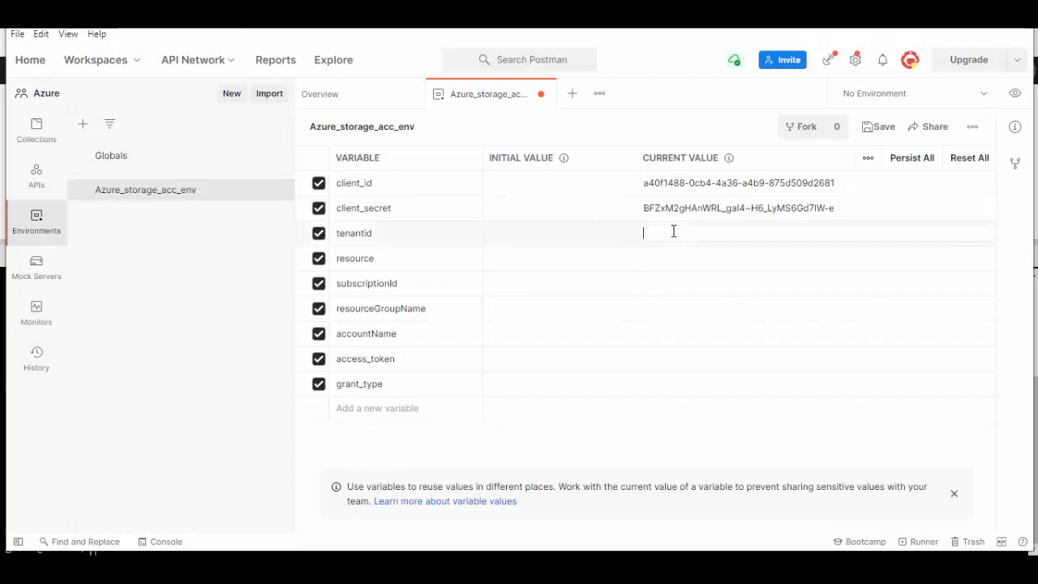
{"action": "key", "text": "ctrl+v"}
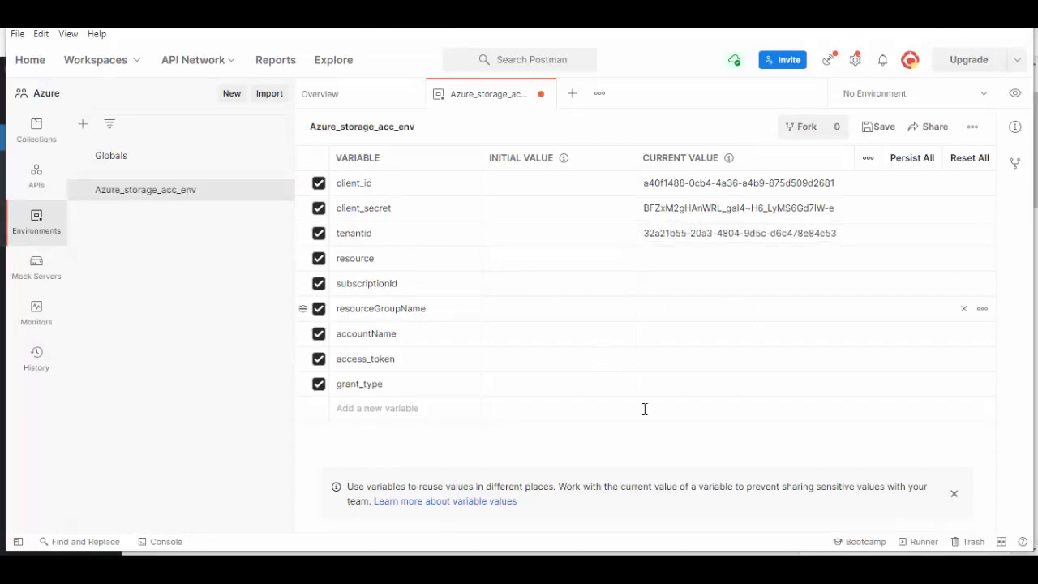
{"action": "key", "text": "alt+Tab"}
{"action": "left_click_drag", "start_coordinate": [377, 219], "coordinate": [151, 223]}
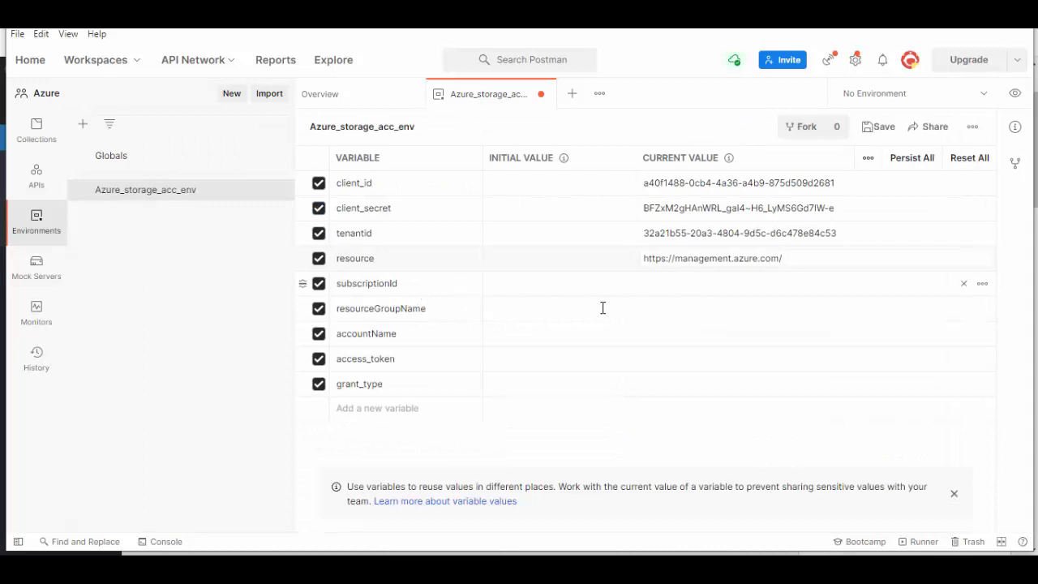
Copy az account show --query id from the Notepad notes and run it in the Azure Cloud Shell.
{"action": "key", "text": "alt+Tab"}
{"action": "left_click_drag", "start_coordinate": [371, 269], "coordinate": [152, 265]}
{"action": "mouse_move", "coordinate": [741, 528]}
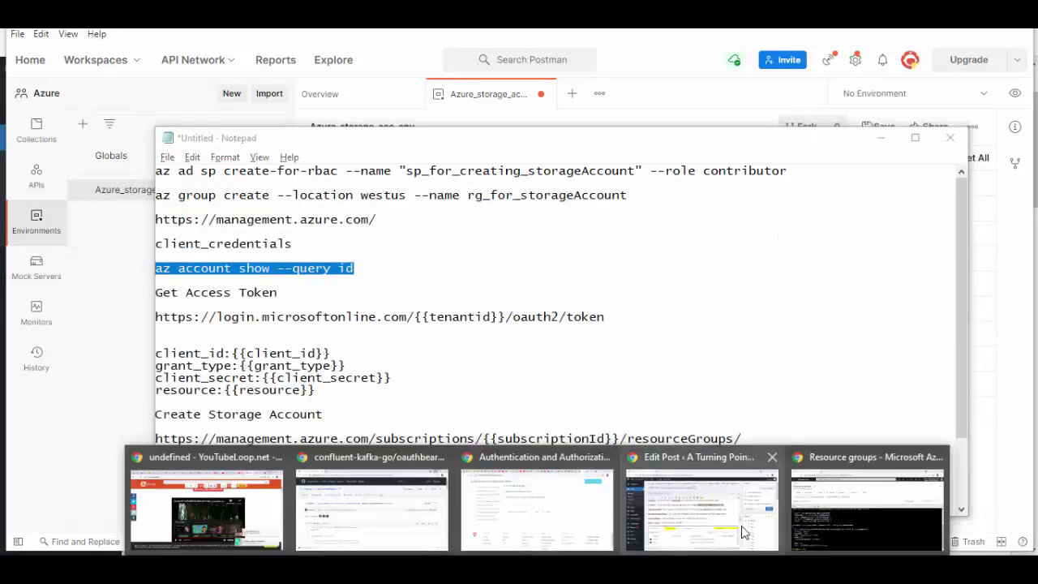
{"action": "left_click", "coordinate": [862, 503]}
{"action": "right_click", "coordinate": [332, 271]}
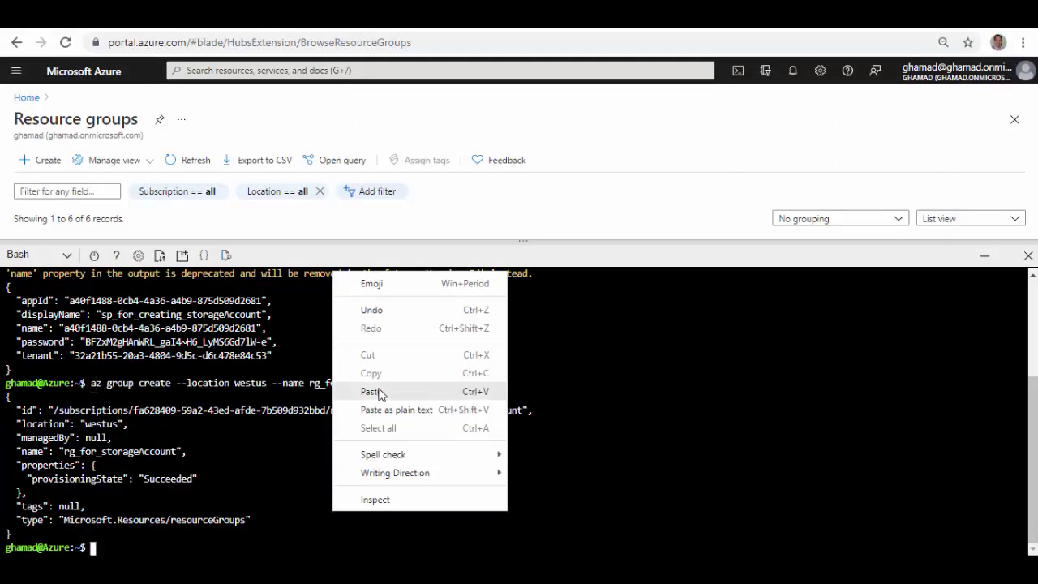
{"action": "left_click", "coordinate": [371, 389]}
{"action": "key", "text": "Return"}
Copy the subscription ID from the Cloud Shell output into the current value of subscriptionId in Postman.
{"action": "left_click_drag", "start_coordinate": [11, 534], "coordinate": [202, 534]}
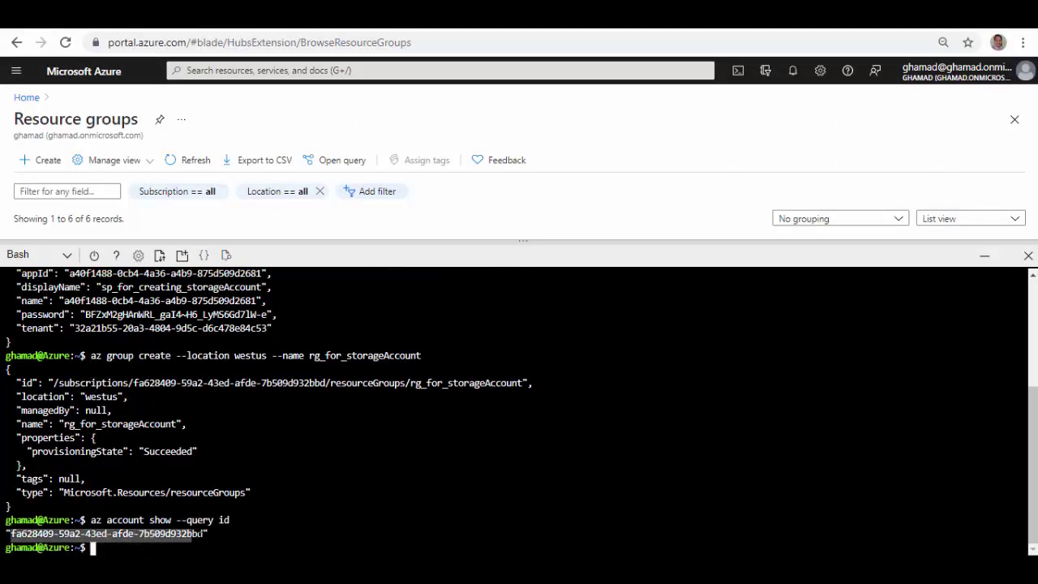
{"action": "key", "text": "alt+Tab"}
{"action": "left_click", "coordinate": [667, 285]}
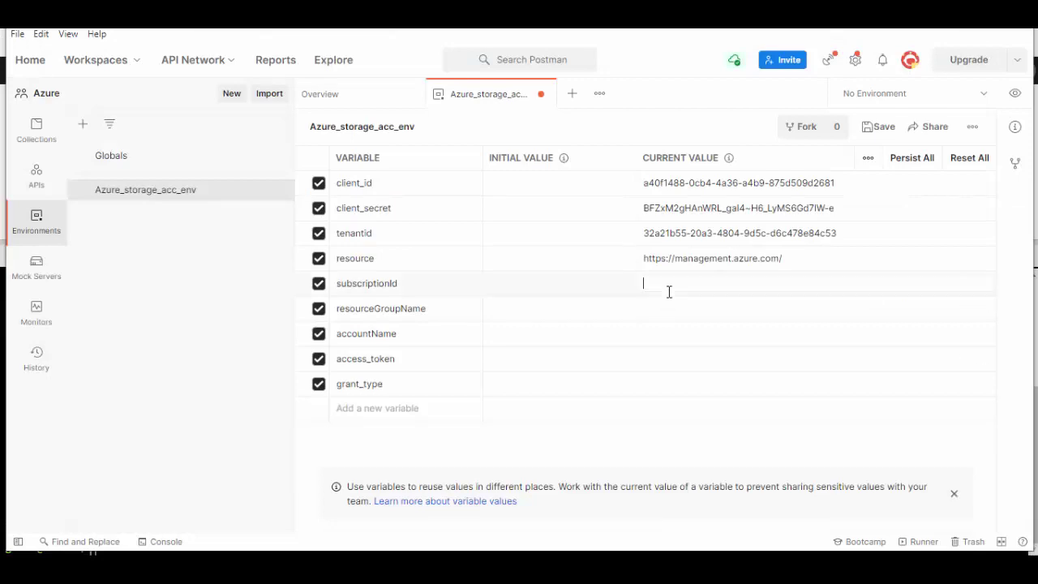
{"action": "key", "text": "ctrl+v"}
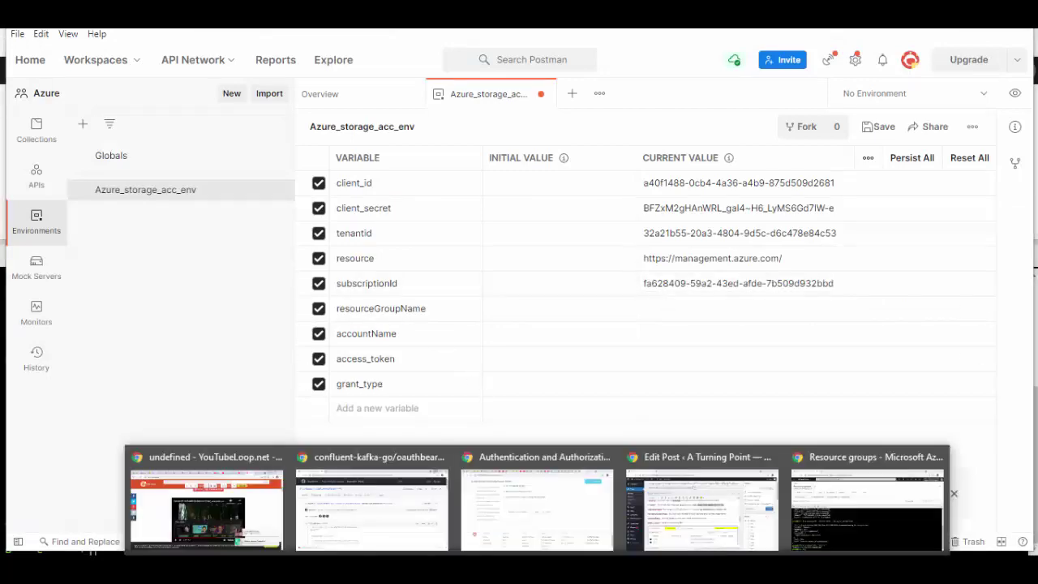
Set the current value of resourceGroupName to rg_for_storageAccount, copied from the Cloud Shell output, and accountName to storageaccusingpostman in Postman.
{"action": "left_click", "coordinate": [839, 525]}
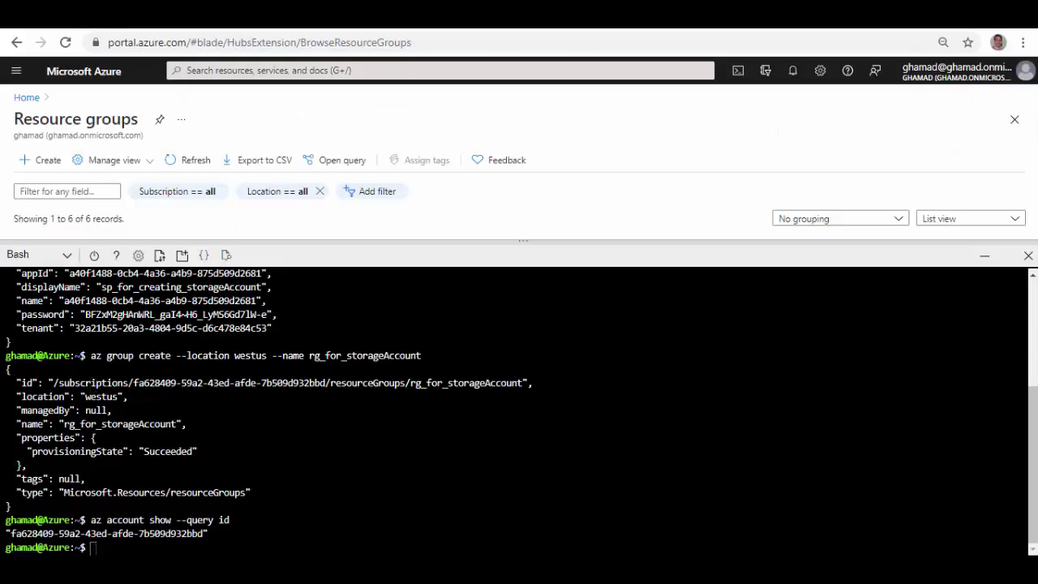
{"action": "left_click_drag", "start_coordinate": [63, 424], "coordinate": [179, 425]}
{"action": "key", "text": "ctrl+c"}
{"action": "key", "text": "alt+Tab"}
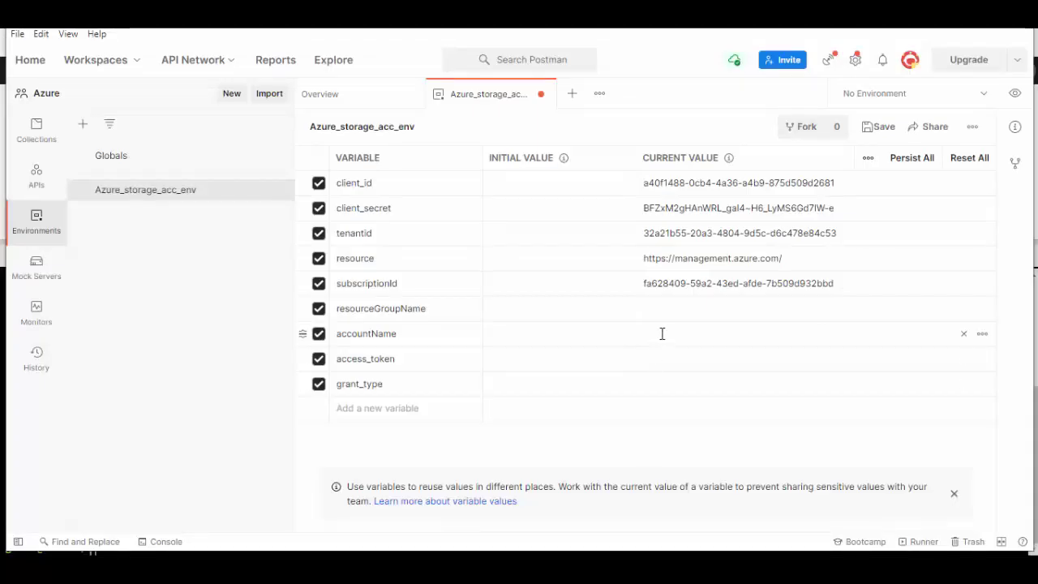
{"action": "left_click", "coordinate": [670, 310]}
{"action": "key", "text": "ctrl+v"}
{"action": "left_click", "coordinate": [659, 334]}
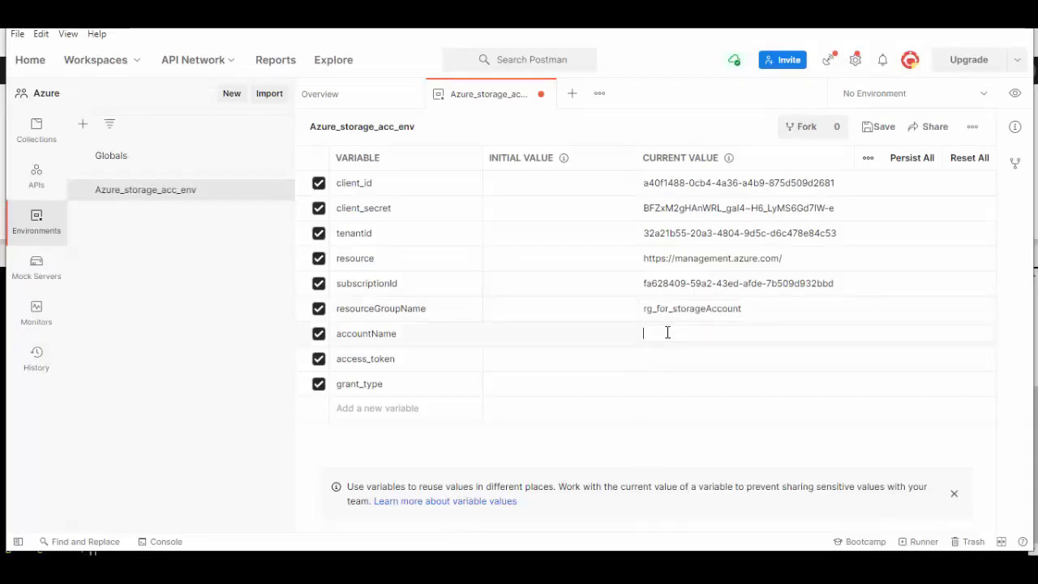
{"action": "key", "text": "ctrl+v"}
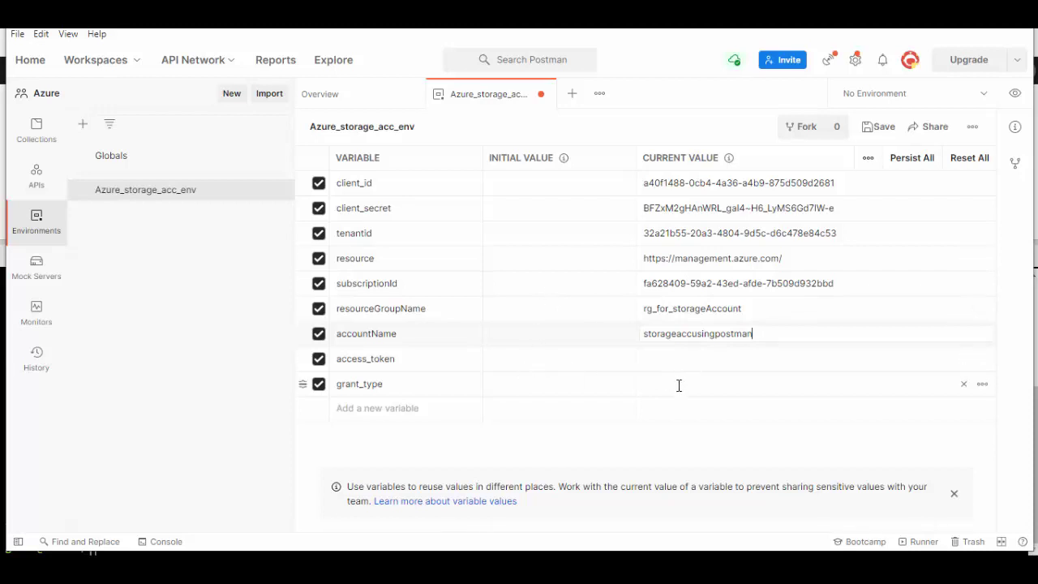
Set the current value of grant_type to client_credentials from the Notepad notes and save the environment.
{"action": "left_click", "coordinate": [644, 383]}
{"action": "key", "text": "alt+Tab"}
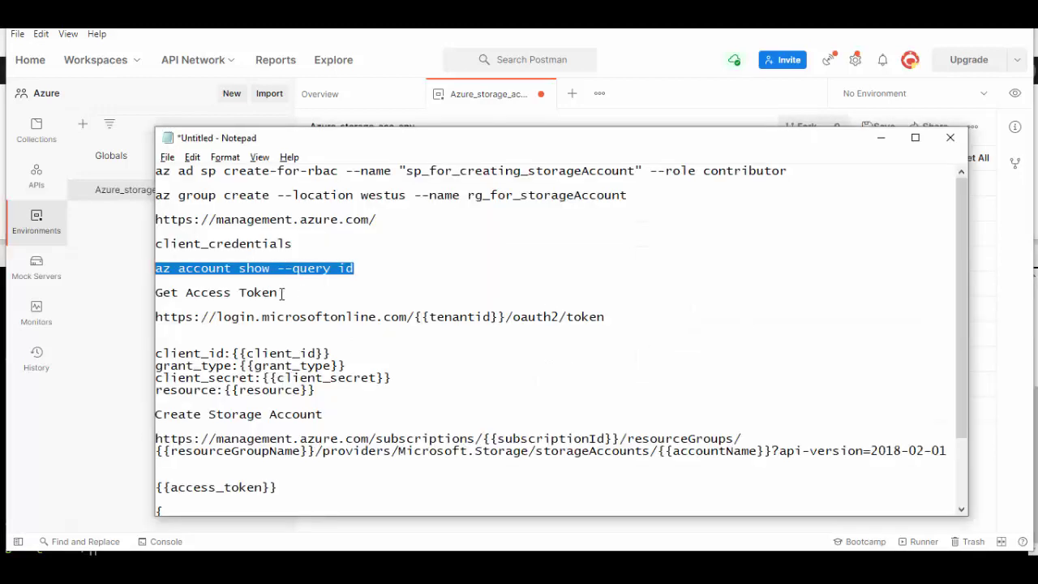
{"action": "key", "text": "alt+Tab"}
{"action": "key", "text": "ctrl+v"}
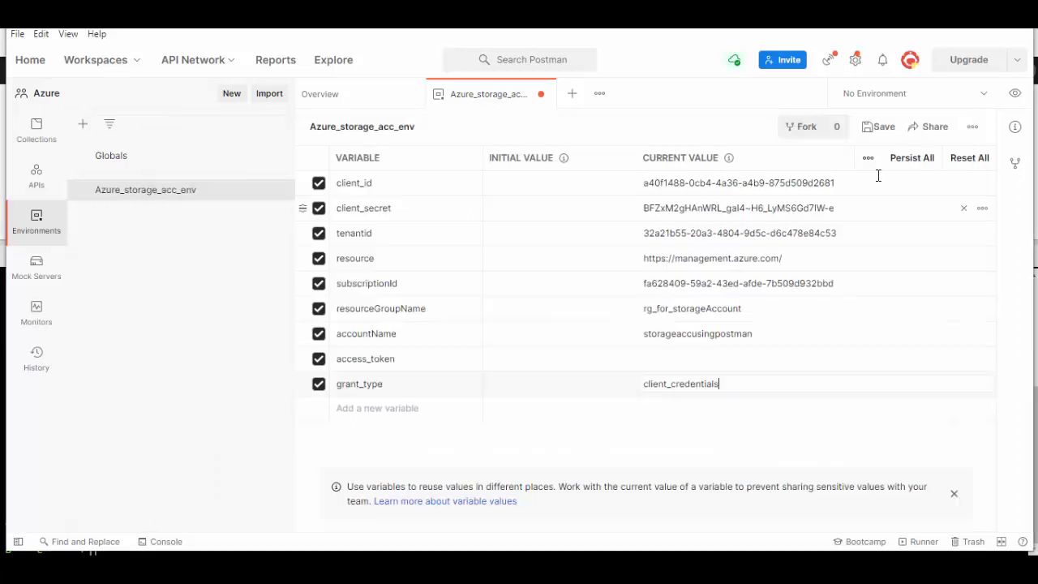
{"action": "left_click", "coordinate": [878, 127]}
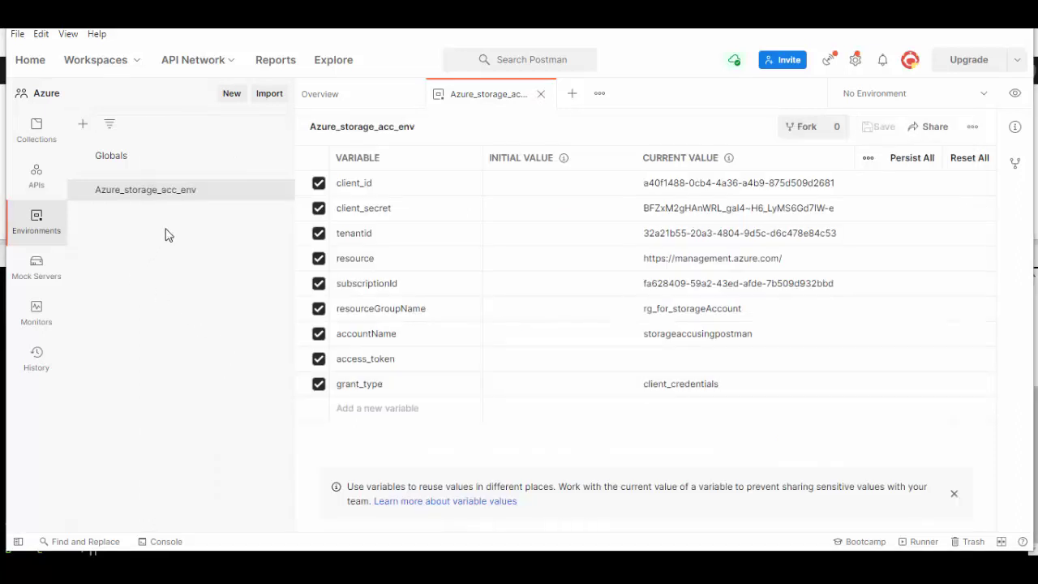
Open the Get Access Token request from the Azure Storage Account collection and make Azure_storage_acc_env the active environment.
{"action": "left_click", "coordinate": [39, 137]}
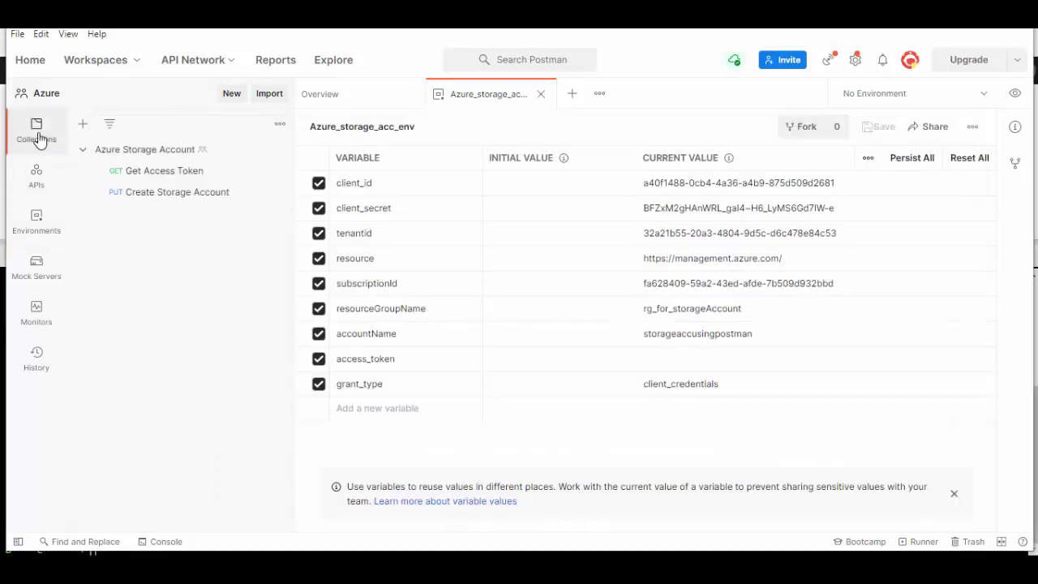
{"action": "left_click", "coordinate": [151, 179]}
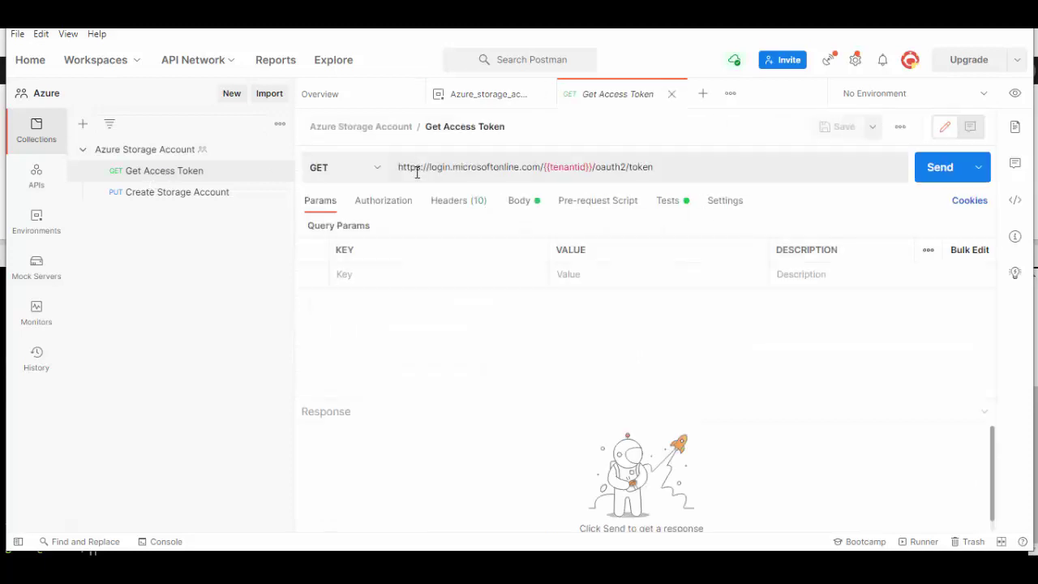
{"action": "left_click_drag", "start_coordinate": [407, 167], "coordinate": [668, 167]}
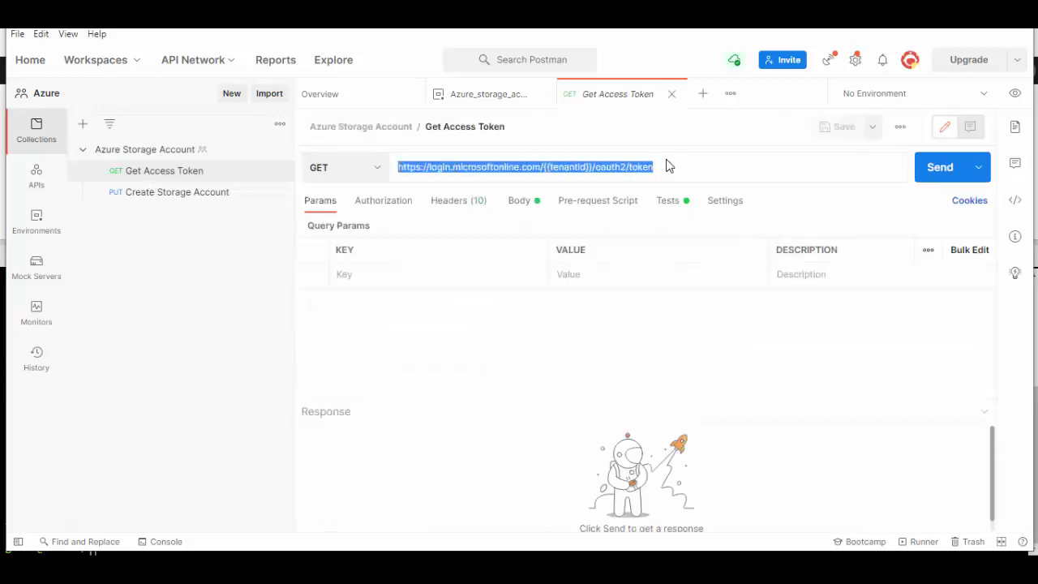
{"action": "left_click", "coordinate": [668, 167]}
{"action": "mouse_move", "coordinate": [587, 171]}
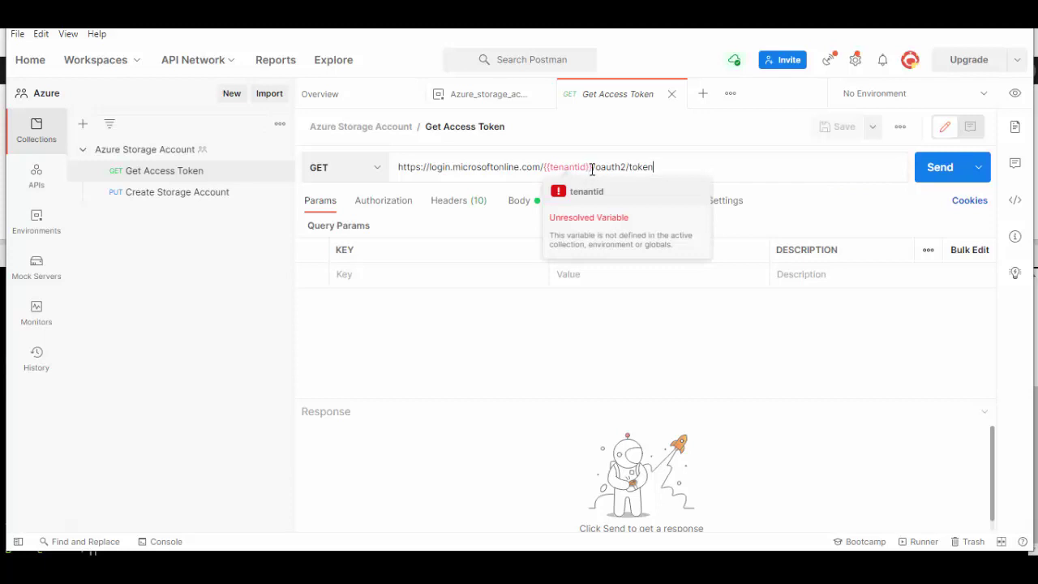
{"action": "left_click", "coordinate": [981, 96]}
{"action": "left_click", "coordinate": [899, 154]}
{"action": "mouse_move", "coordinate": [575, 170]}
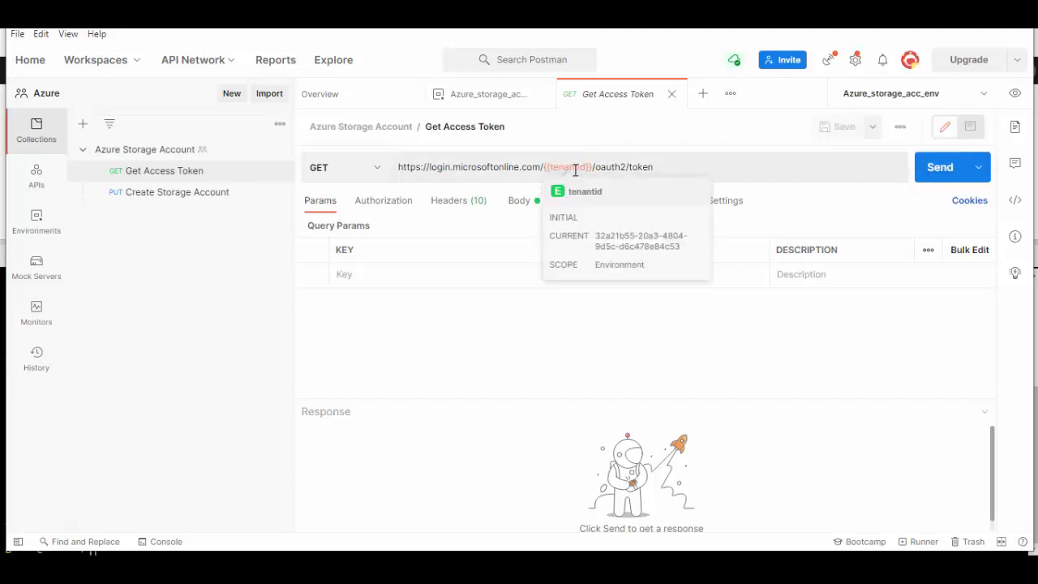
Check the test script and the form-encoded body of the Get Access Token request, and send the request.
{"action": "left_click", "coordinate": [669, 202]}
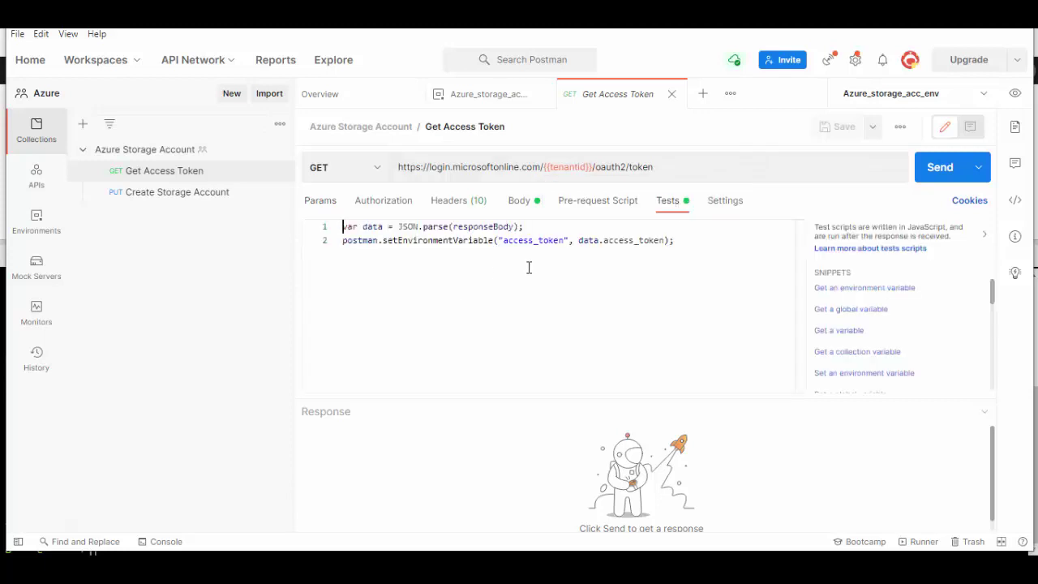
{"action": "left_click_drag", "start_coordinate": [344, 227], "coordinate": [642, 256]}
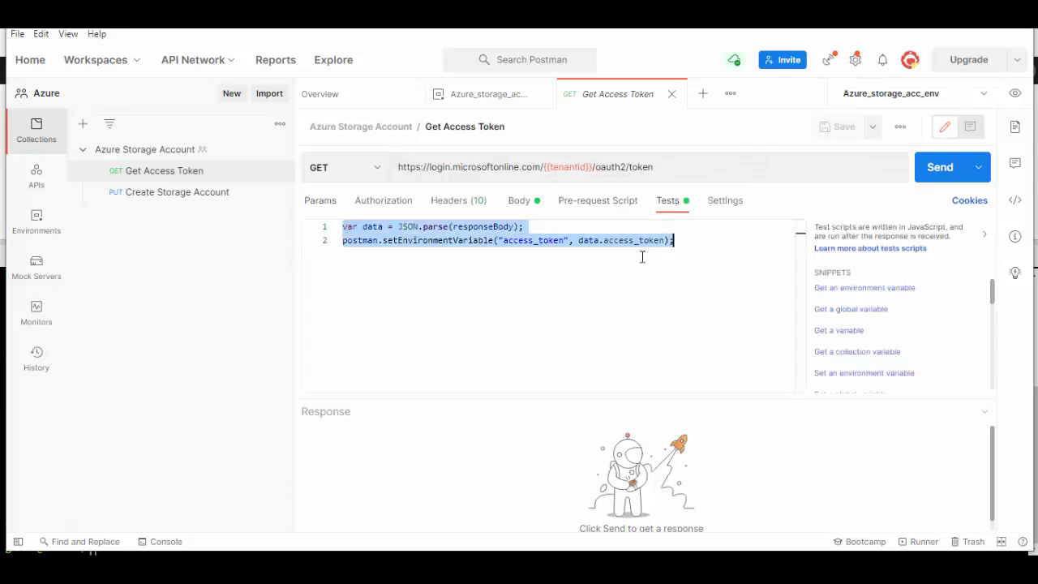
{"action": "left_click", "coordinate": [505, 286]}
{"action": "left_click_drag", "start_coordinate": [504, 240], "coordinate": [564, 240]}
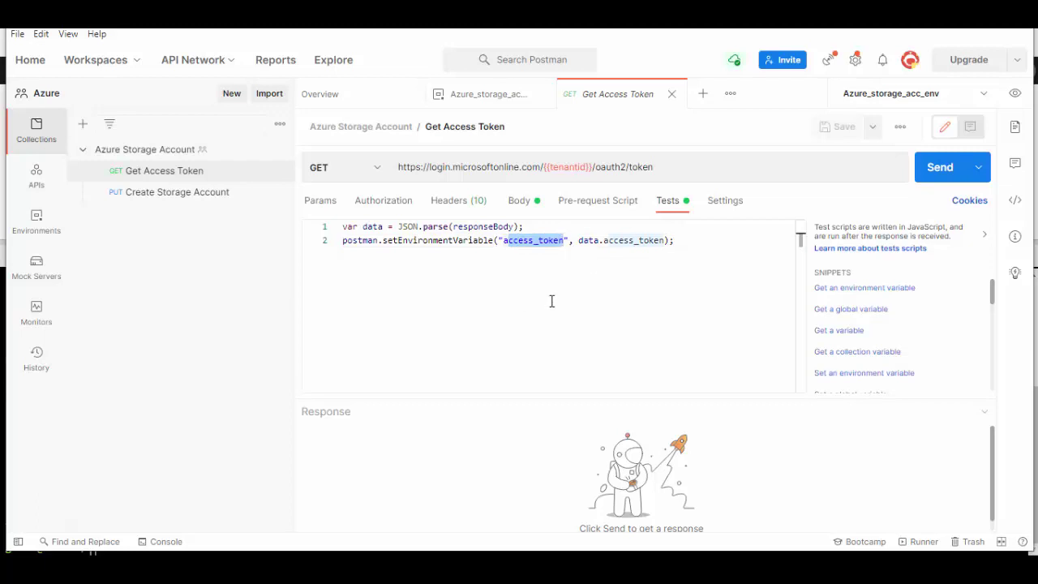
{"action": "left_click", "coordinate": [517, 201]}
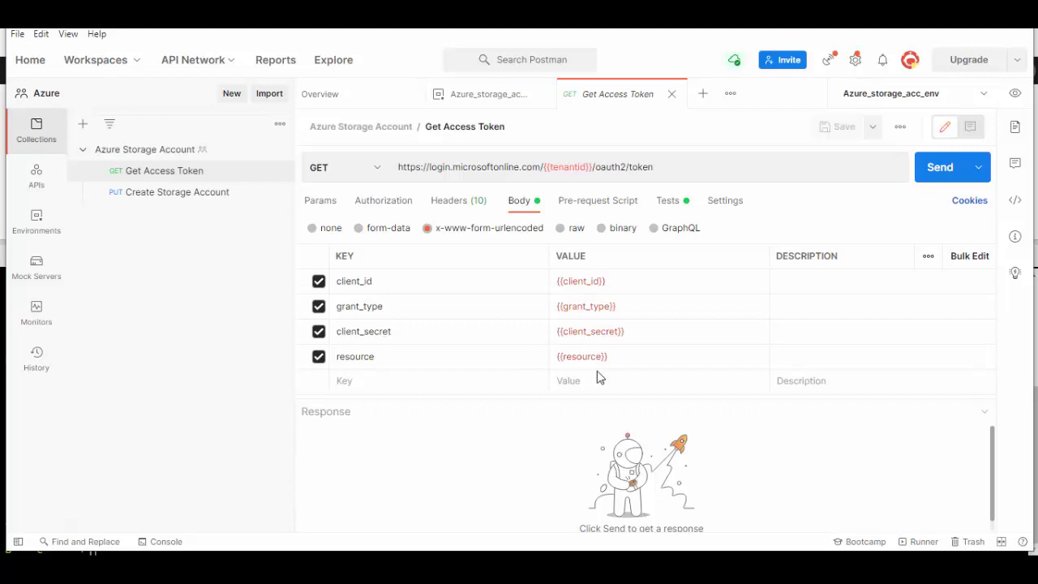
{"action": "left_click", "coordinate": [943, 177]}
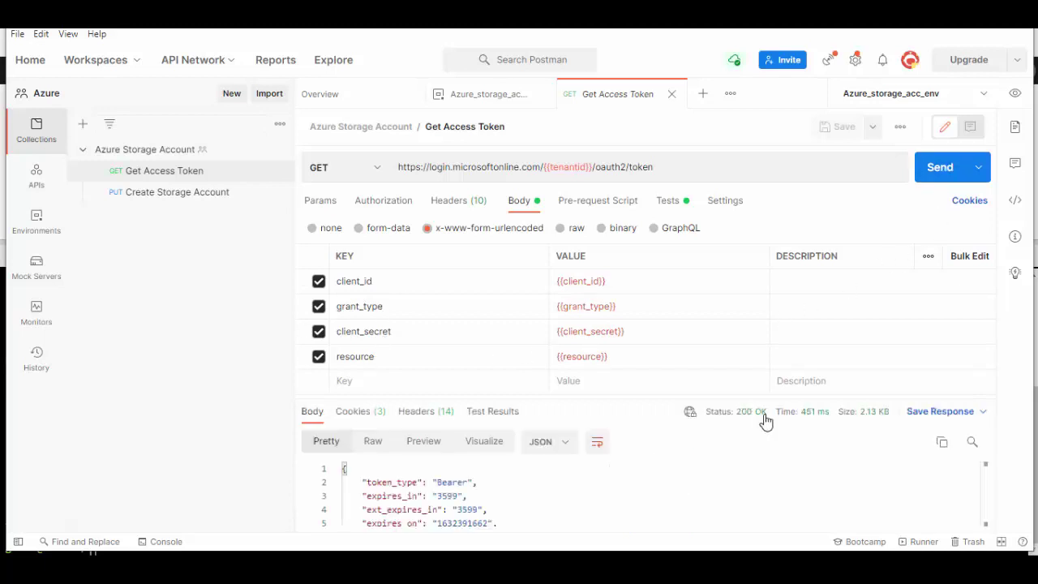
Examine the access token in the response and the access_token variable in the environment overview.
{"action": "scroll", "coordinate": [527, 492], "scroll_direction": "down", "scroll_amount": 1}
{"action": "scroll", "coordinate": [489, 503], "scroll_direction": "down", "scroll_amount": 1}
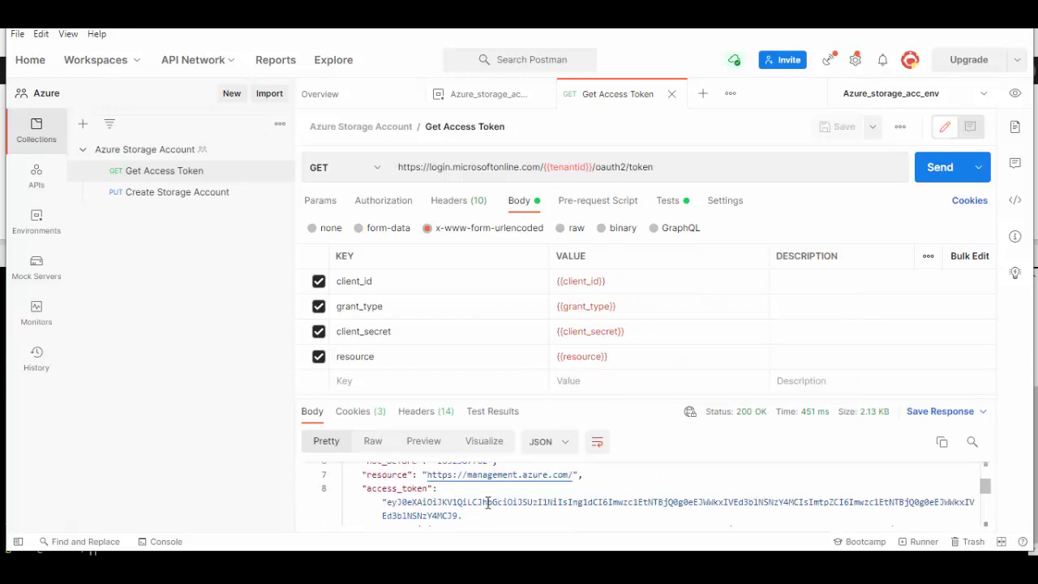
{"action": "left_click", "coordinate": [1017, 94]}
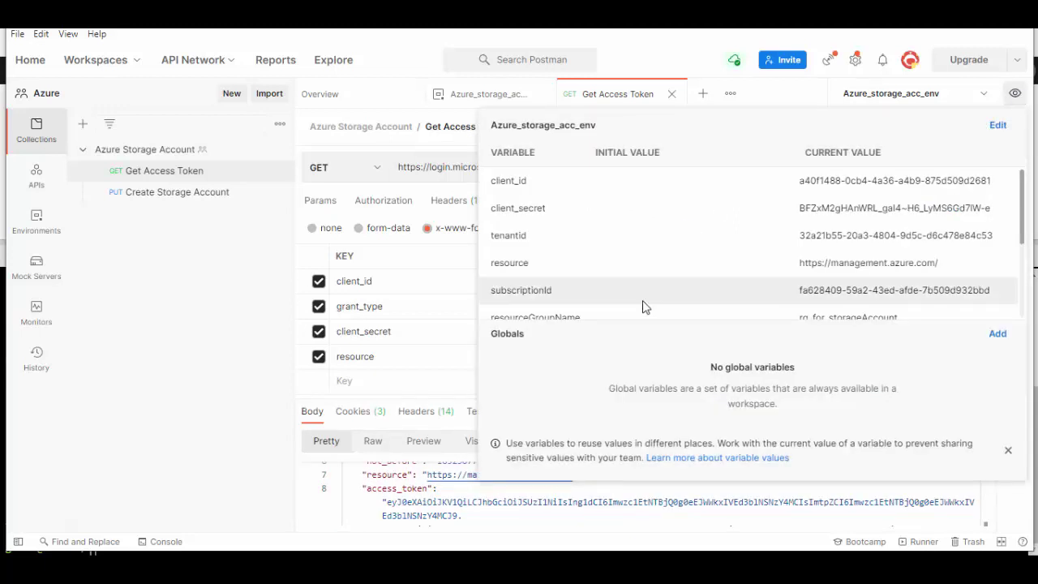
{"action": "scroll", "coordinate": [640, 305], "scroll_direction": "down", "scroll_amount": 3}
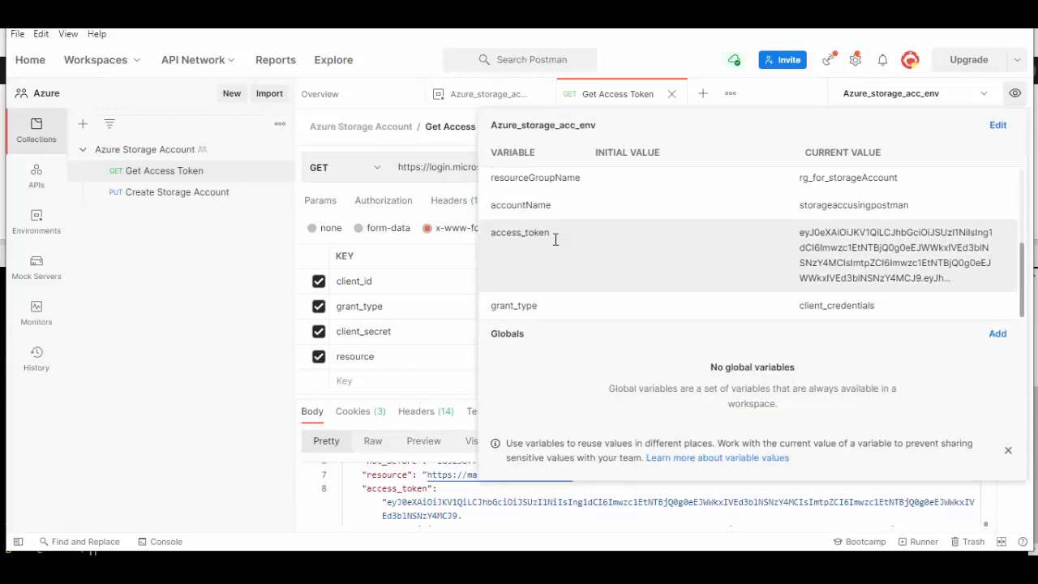
{"action": "key", "text": "Escape"}
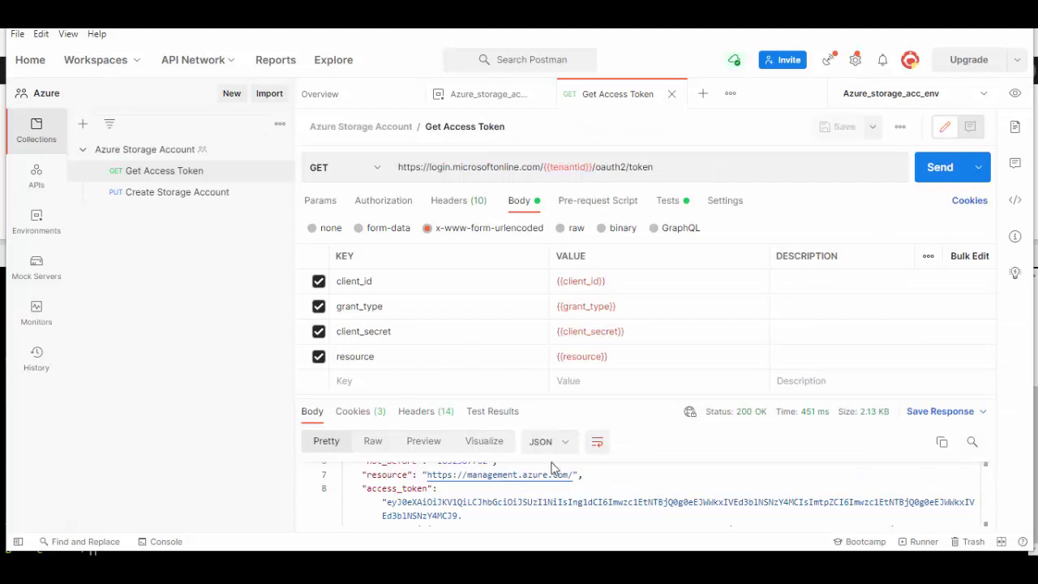
Open the Create Storage Account request, check its URL variables, bearer token authorization and JSON body, and send it.
{"action": "left_click", "coordinate": [160, 202]}
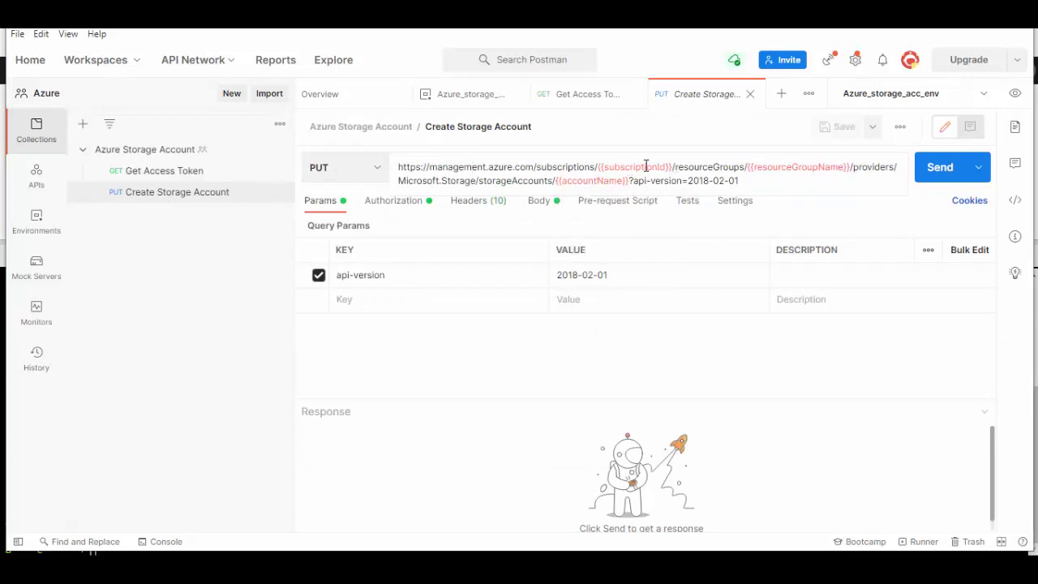
{"action": "mouse_move", "coordinate": [797, 166]}
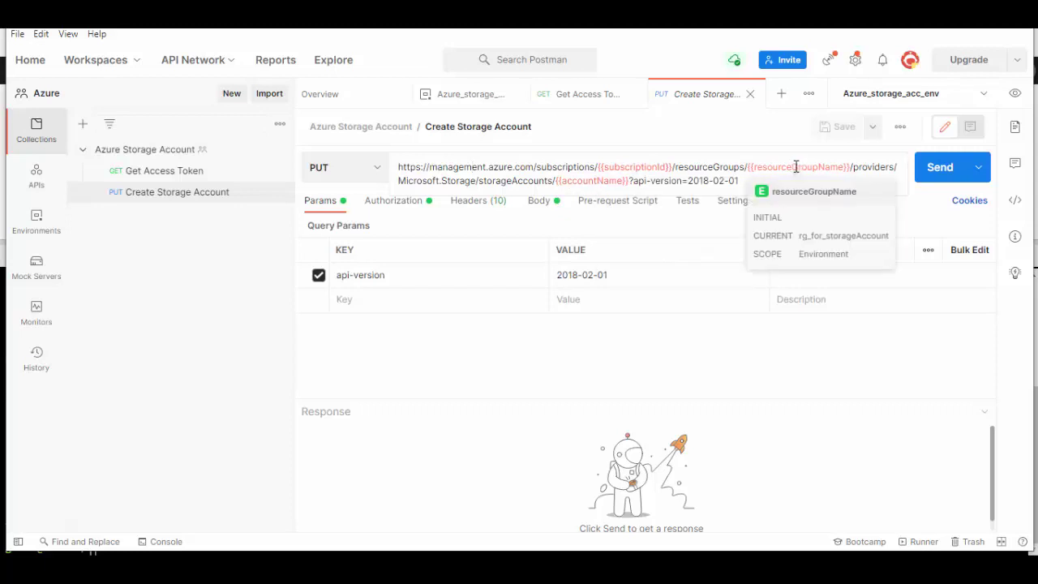
{"action": "left_click", "coordinate": [386, 205]}
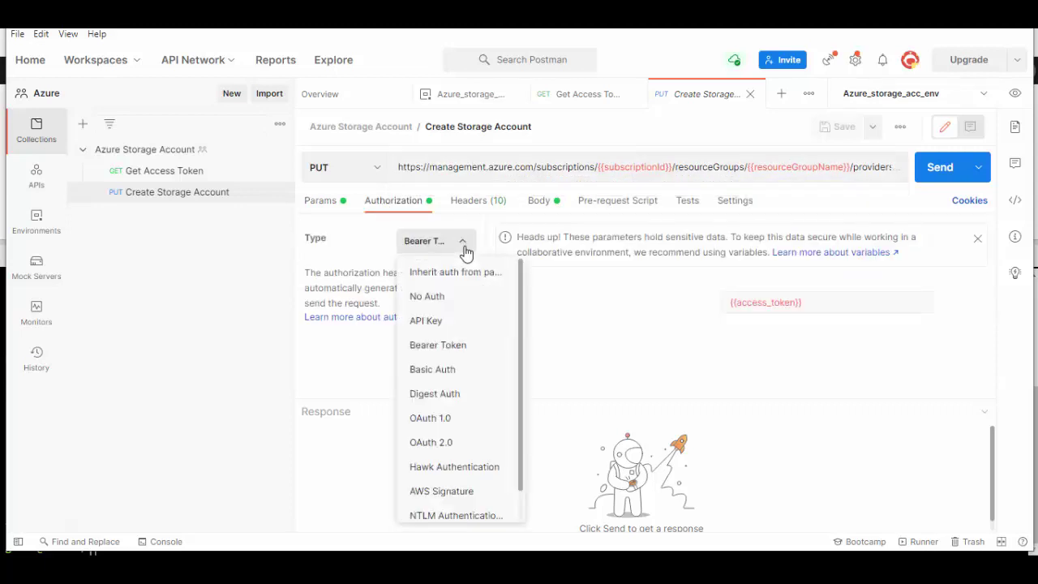
{"action": "left_click", "coordinate": [821, 304]}
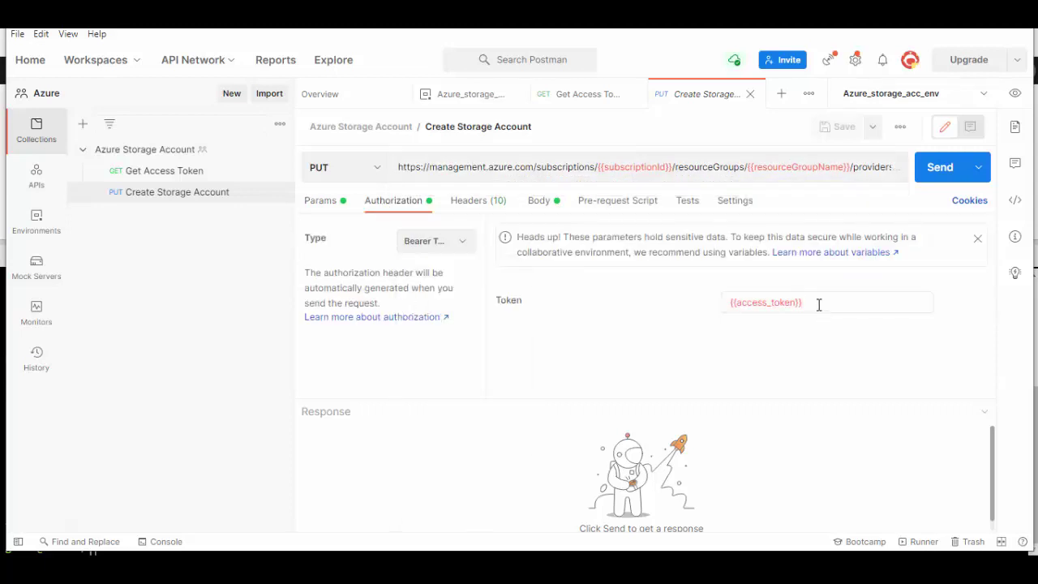
{"action": "left_click", "coordinate": [543, 202]}
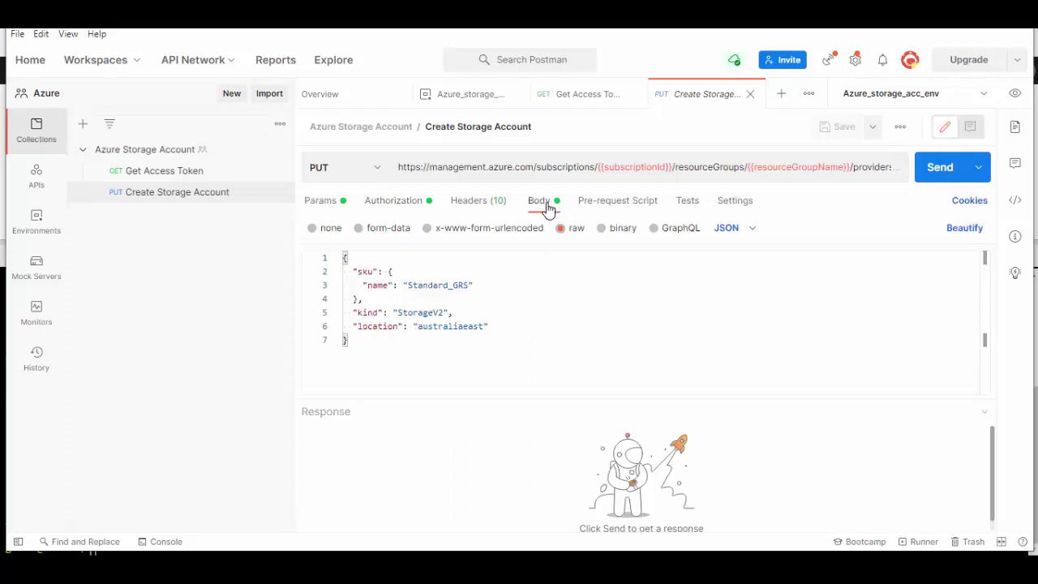
{"action": "key", "text": "ctrl+a"}
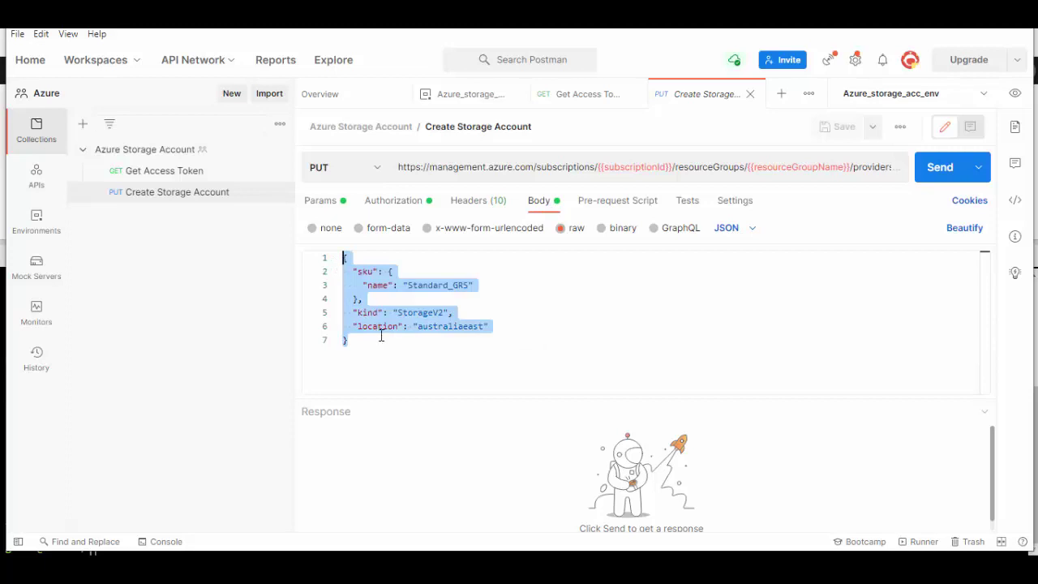
{"action": "left_click", "coordinate": [942, 169]}
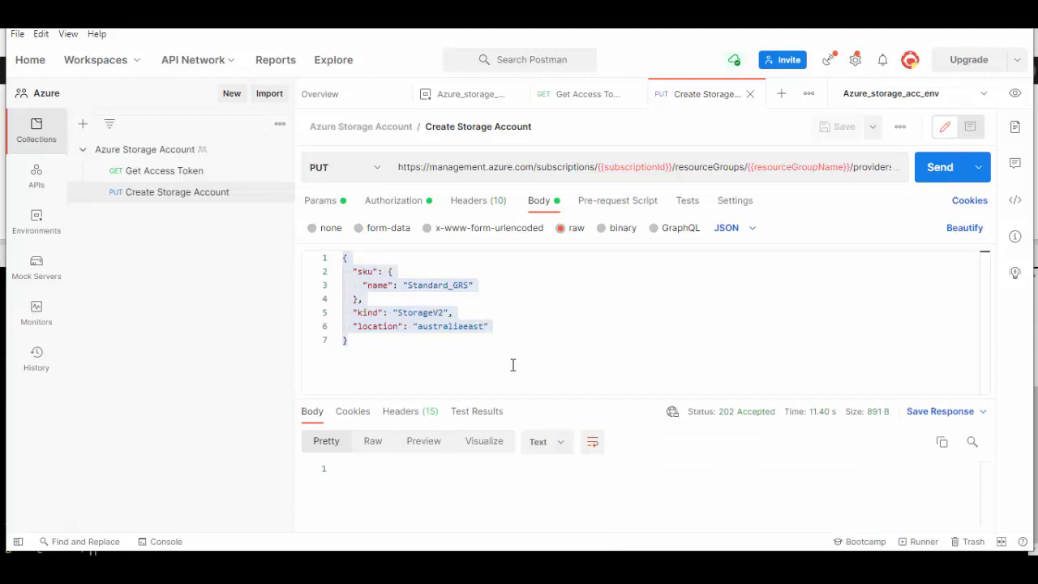
Switch to the Azure portal, refresh the resource groups, and open the storageaccusingpostman account inside rg_for_storageAccount.
{"action": "key", "text": "alt+Tab"}
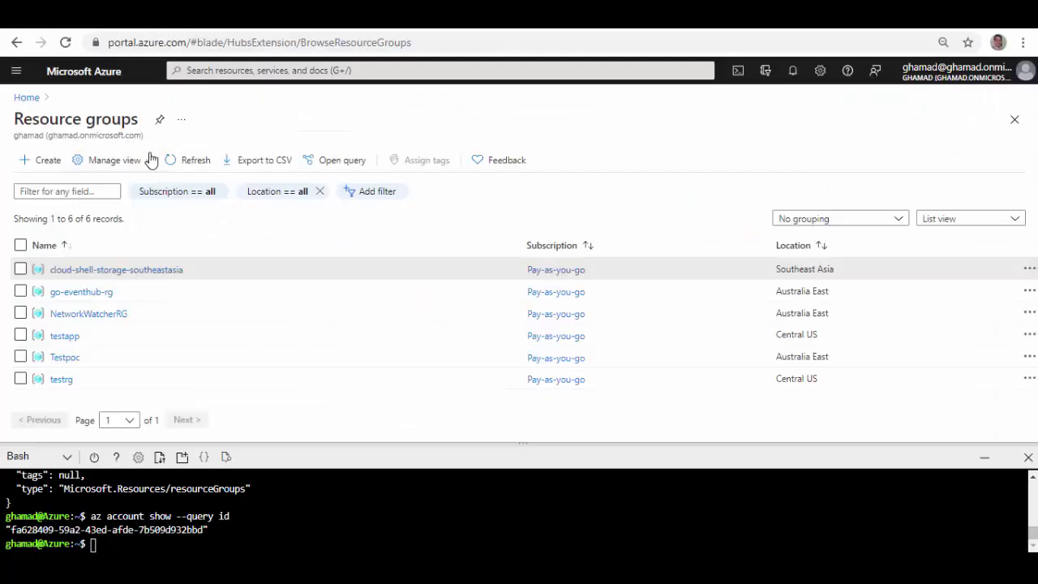
{"action": "left_click", "coordinate": [189, 162]}
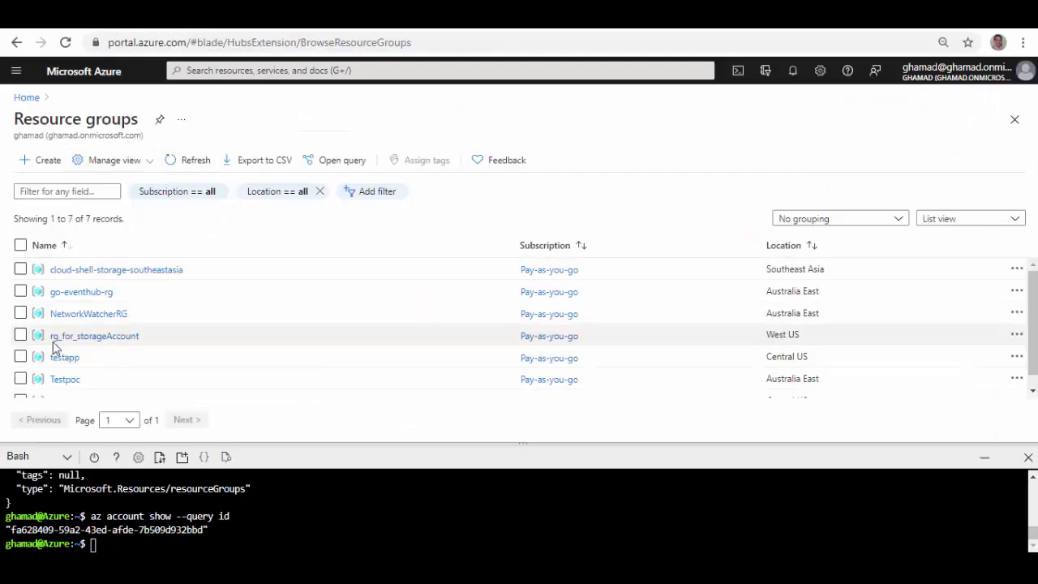
{"action": "left_click", "coordinate": [123, 341]}
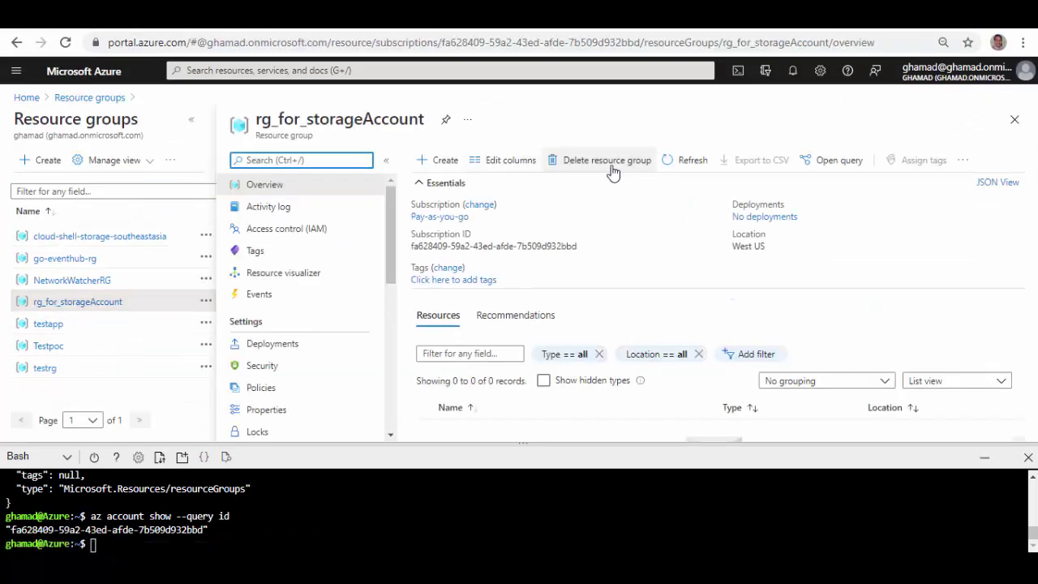
{"action": "left_click", "coordinate": [669, 160]}
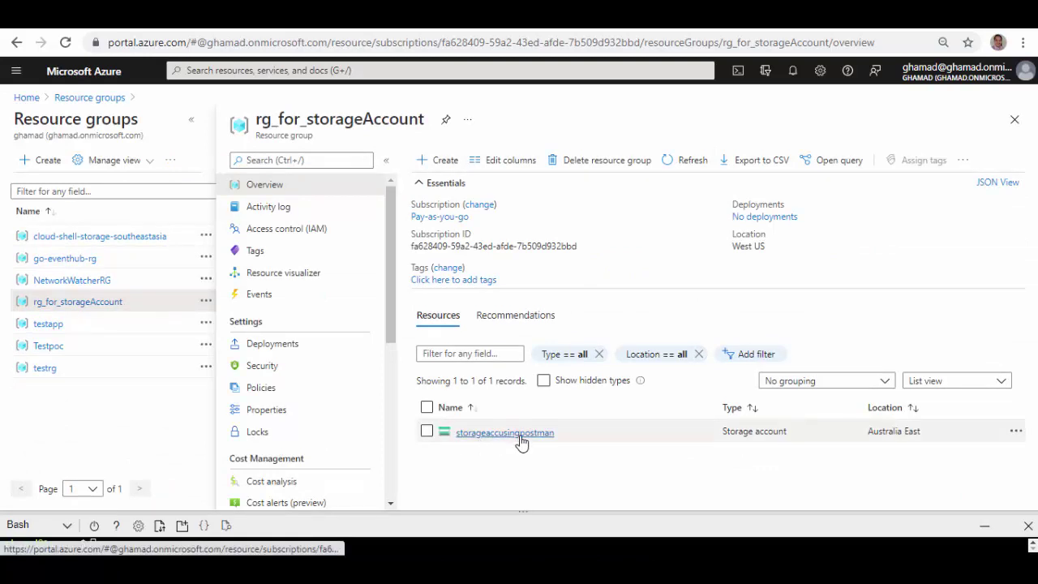
{"action": "left_click", "coordinate": [519, 437]}
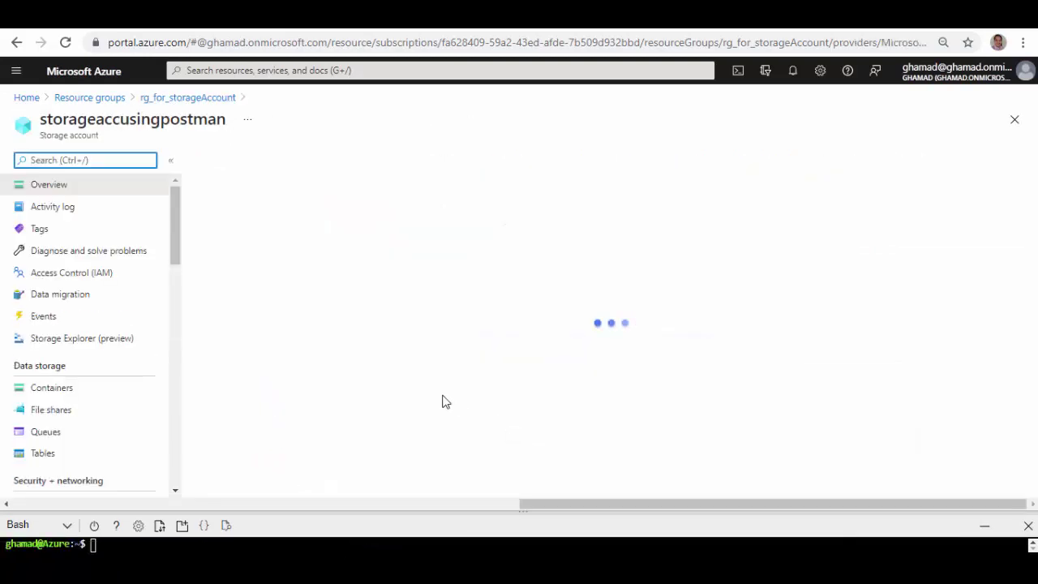